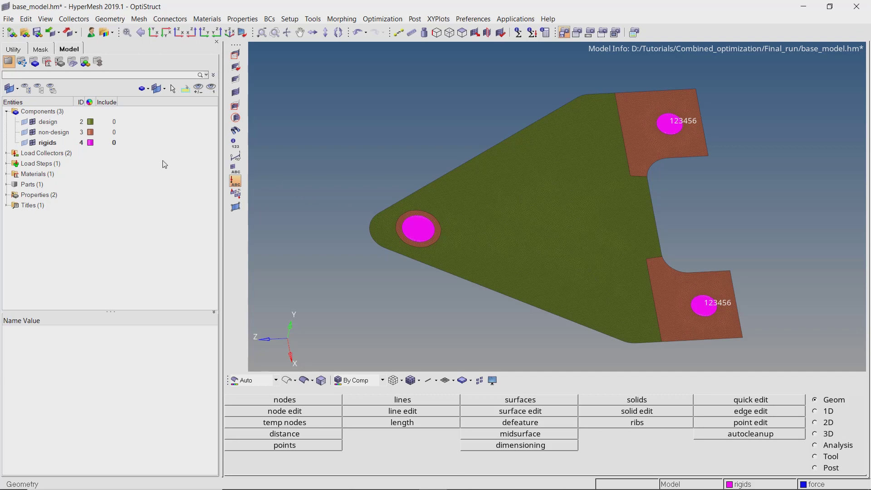
Step: Hide and re-show the design, non-design and rigids components one at a time
{"action": "left_click", "coordinate": [33, 122]}
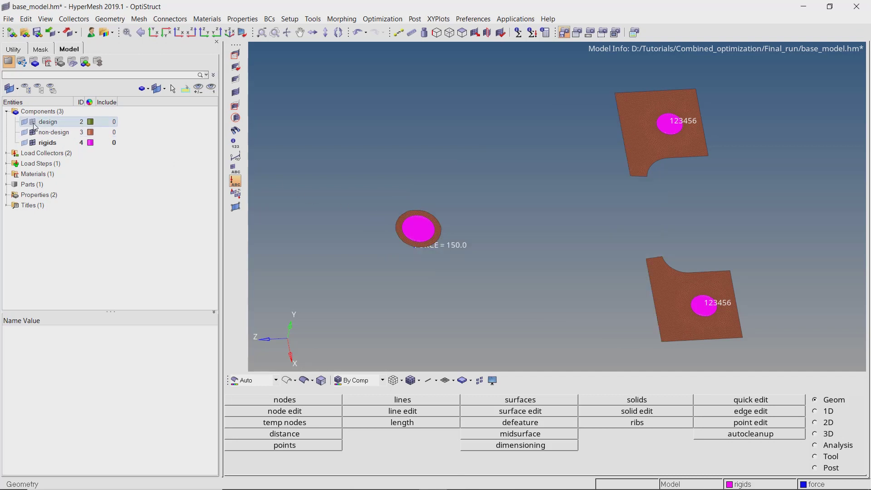
{"action": "left_click", "coordinate": [33, 123]}
{"action": "left_click", "coordinate": [33, 132]}
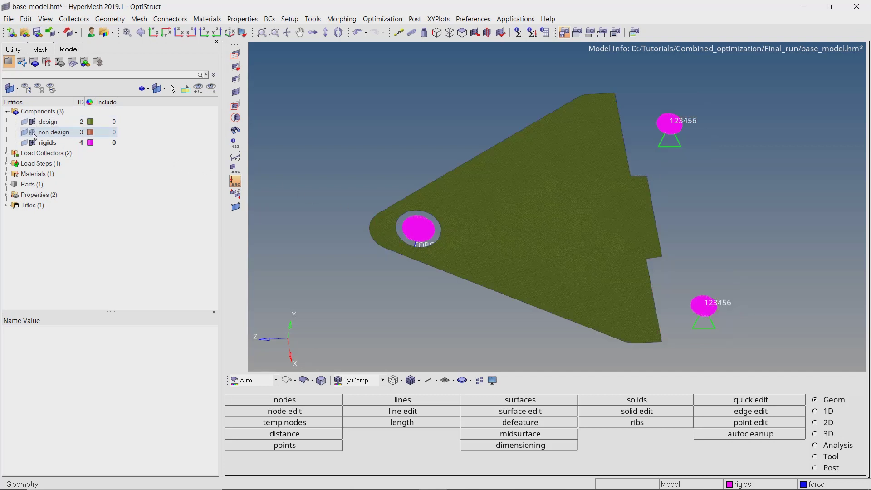
{"action": "left_click", "coordinate": [33, 132]}
{"action": "left_click", "coordinate": [32, 142]}
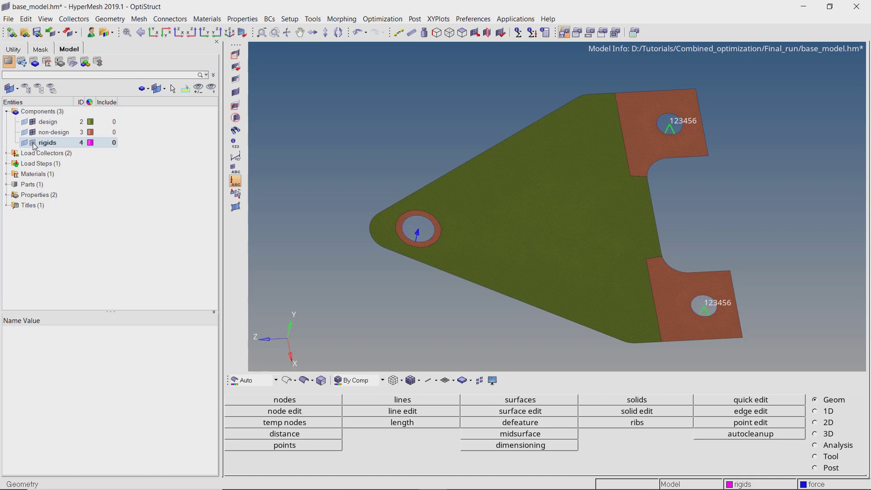
{"action": "left_click", "coordinate": [33, 143]}
Step: Expand Materials to check the steel material, then list the design and non-design properties
{"action": "left_click", "coordinate": [36, 175]}
{"action": "left_click", "coordinate": [6, 174]}
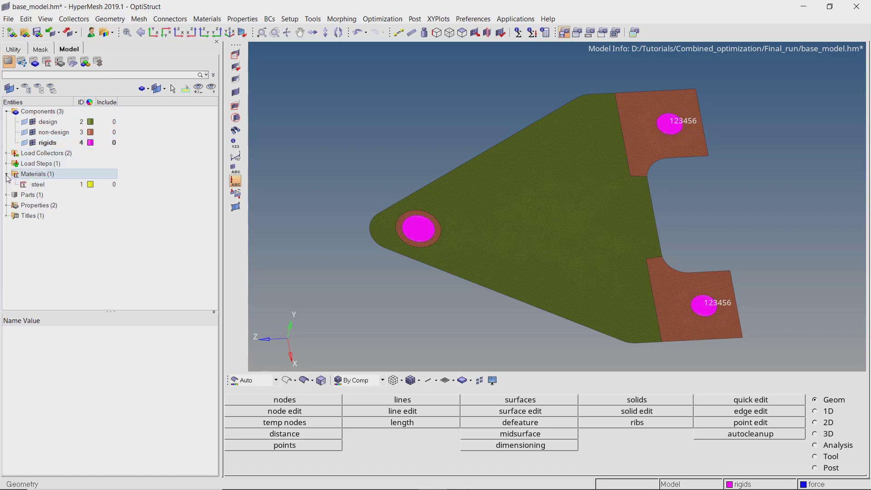
{"action": "left_click", "coordinate": [6, 174]}
{"action": "left_click", "coordinate": [6, 195]}
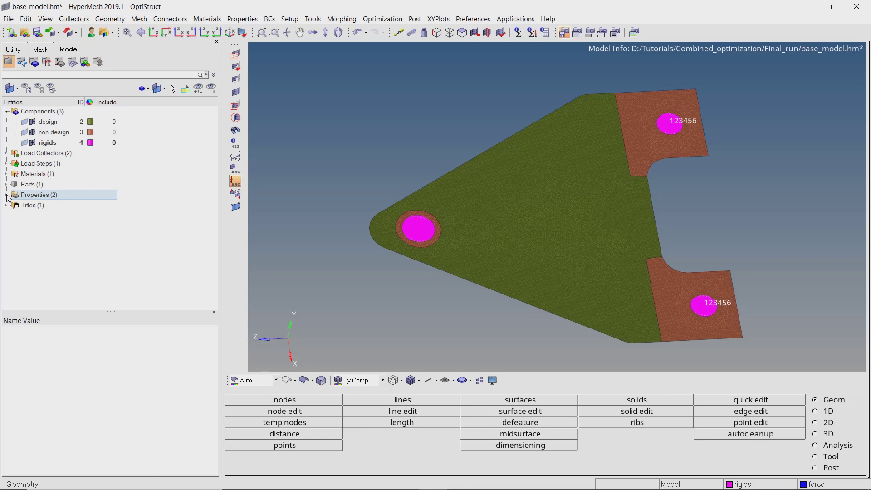
{"action": "left_click", "coordinate": [7, 195]}
{"action": "left_click", "coordinate": [6, 195]}
Step: Show the analysis load step's Linear Static subcase with spc and force, and rotate the bracket to view them
{"action": "left_click", "coordinate": [36, 163]}
{"action": "left_click", "coordinate": [7, 163]}
{"action": "left_click", "coordinate": [37, 174]}
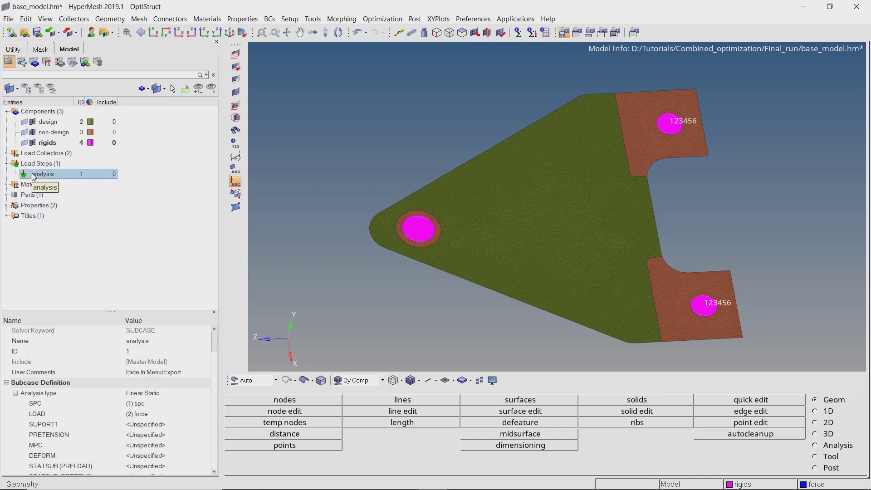
{"action": "left_click_drag", "start_coordinate": [538, 253], "coordinate": [537, 290], "text": "ctrl"}
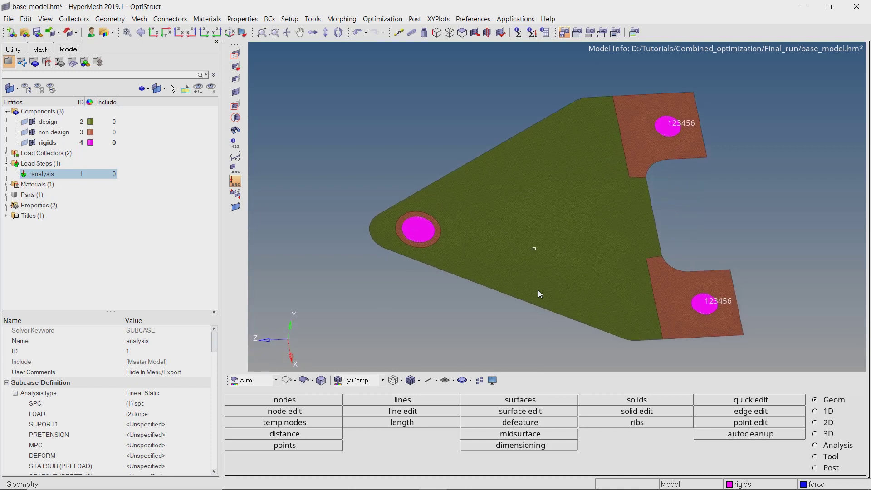
Step: Create an 'analysis' folder under Final_run and save the model there as analysis.hm
{"action": "left_click", "coordinate": [8, 18]}
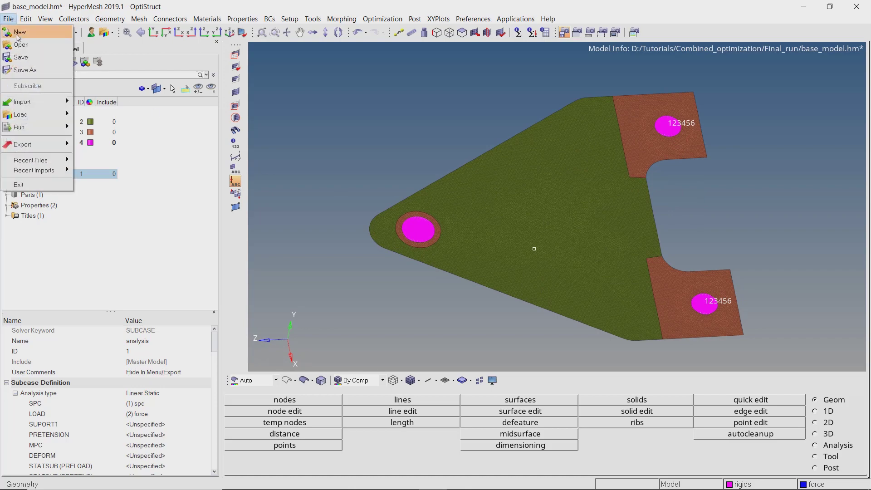
{"action": "left_click", "coordinate": [31, 71]}
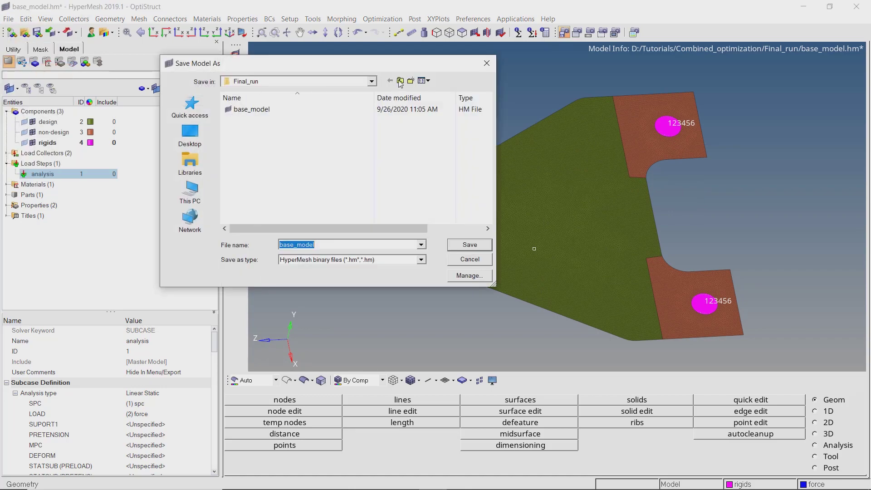
{"action": "left_click", "coordinate": [410, 82]}
{"action": "type", "text": "ana"}
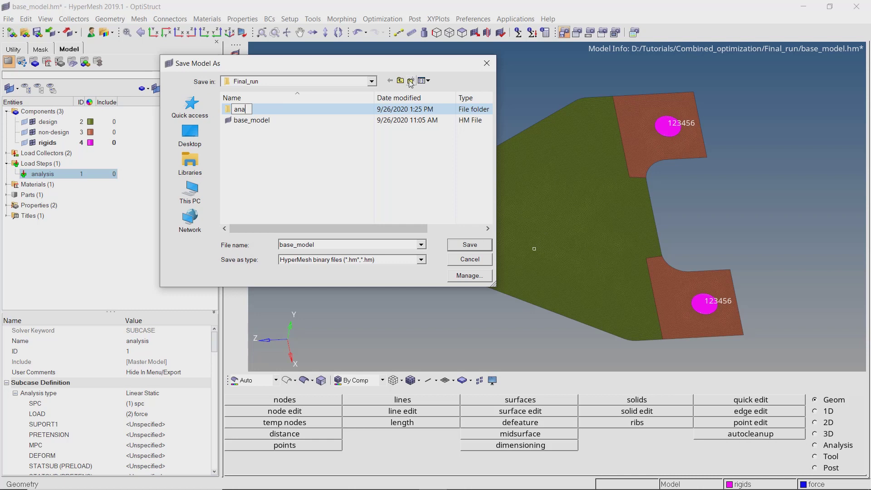
{"action": "type", "text": "lysis"}
{"action": "key", "text": "Return"}
{"action": "double_click", "coordinate": [331, 110]}
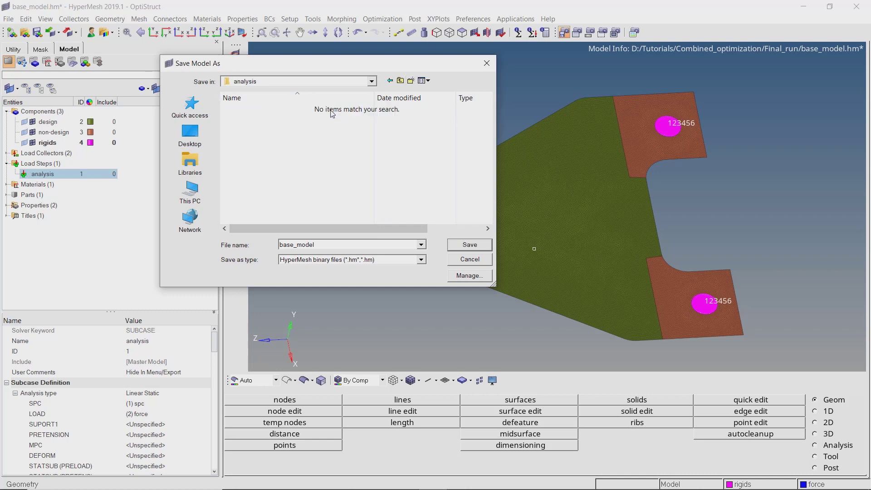
{"action": "double_click", "coordinate": [337, 244]}
{"action": "type", "text": "analysis"}
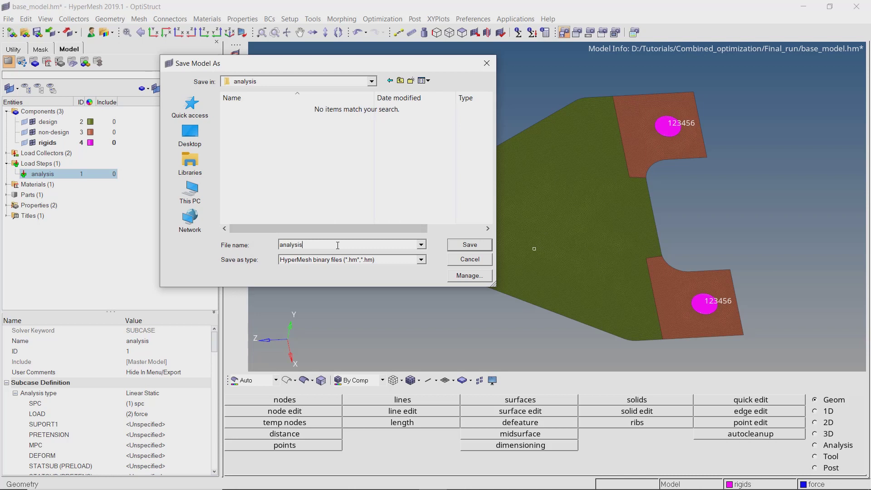
{"action": "key", "text": "Return"}
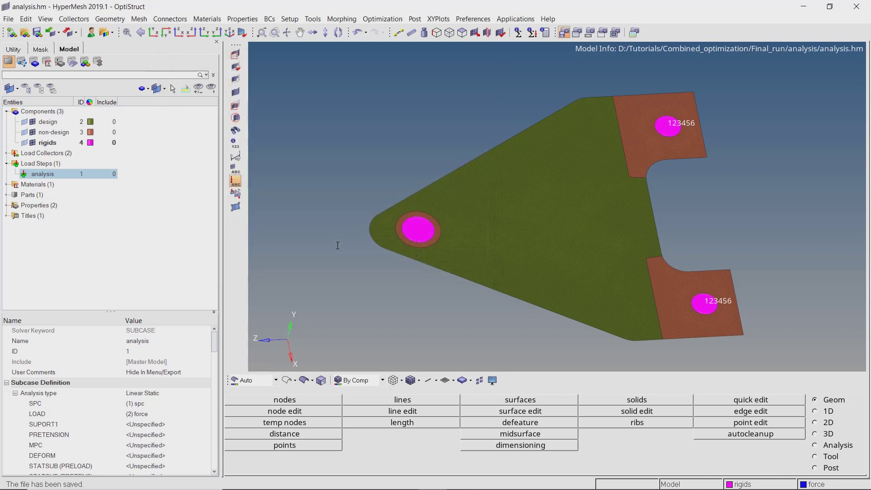
Step: Run OptiStruct on the whole model with export set to all and run option analysis
{"action": "left_click", "coordinate": [839, 445]}
{"action": "left_click", "coordinate": [748, 468]}
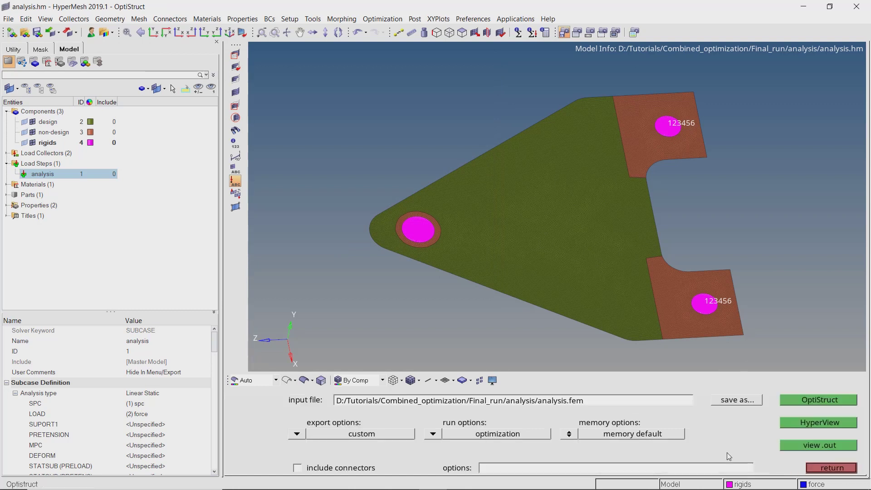
{"action": "left_click", "coordinate": [297, 434]}
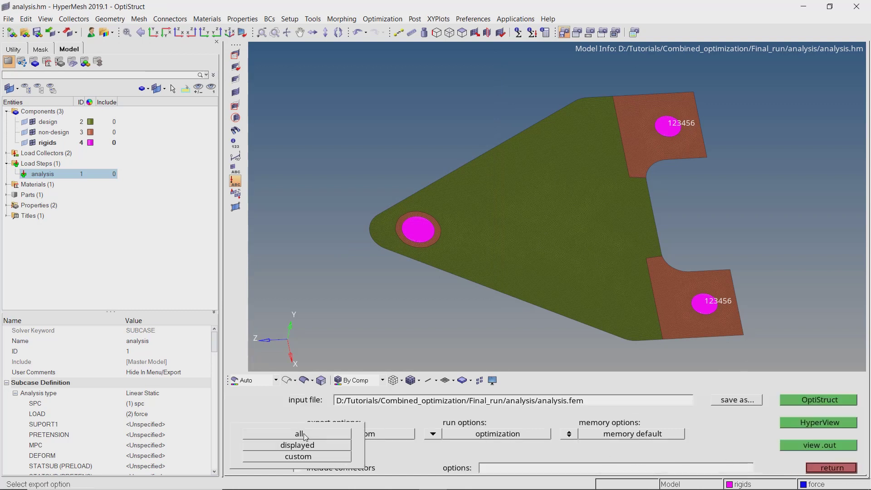
{"action": "left_click", "coordinate": [299, 434]}
{"action": "left_click", "coordinate": [433, 434]}
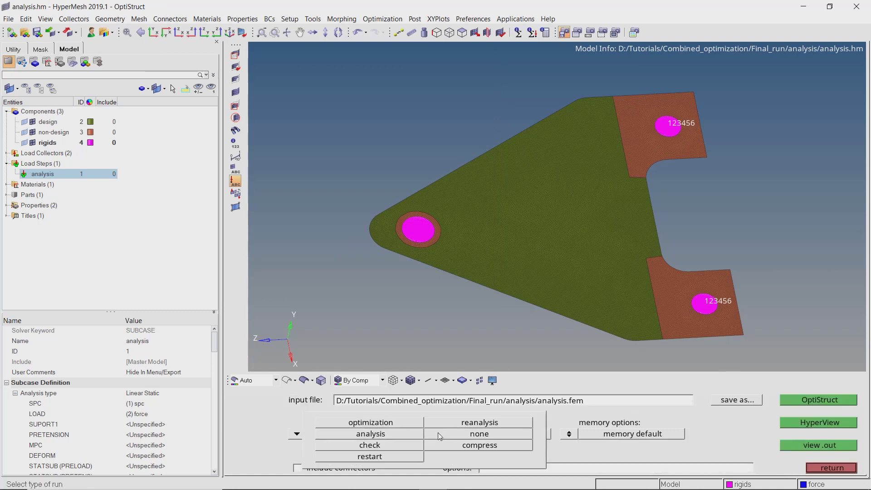
{"action": "left_click", "coordinate": [414, 435]}
{"action": "left_click", "coordinate": [803, 400]}
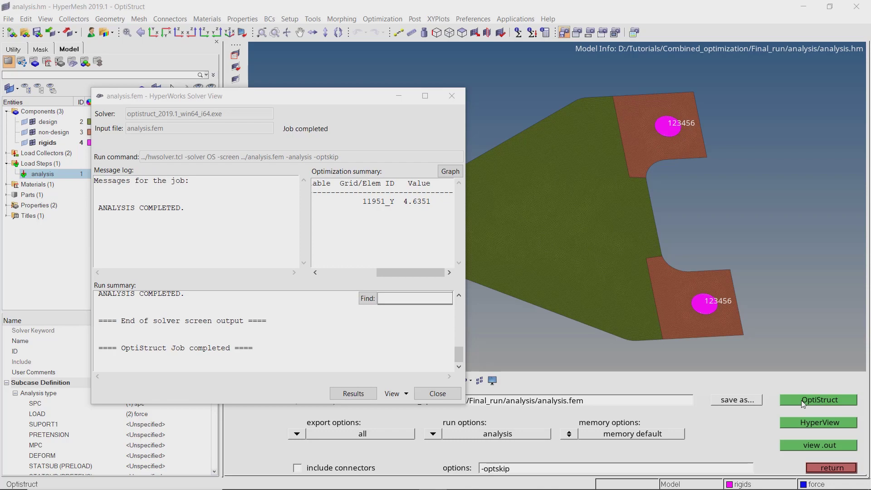
Step: Open the results in HyperView, rotate the bracket face-on, and plot the Displacement Mag contour
{"action": "left_click", "coordinate": [359, 393]}
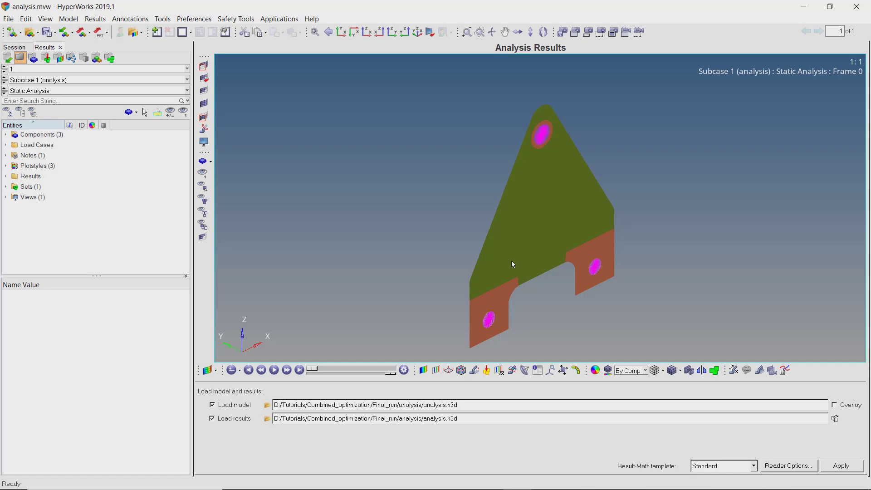
{"action": "mouse_move", "coordinate": [513, 264]}
{"action": "left_mouse_down", "text": "ctrl"}
{"action": "mouse_move", "coordinate": [576, 228]}
{"action": "mouse_move", "coordinate": [453, 325]}
{"action": "mouse_move", "coordinate": [616, 321]}
{"action": "mouse_move", "coordinate": [538, 216]}
{"action": "left_mouse_up", "text": "ctrl"}
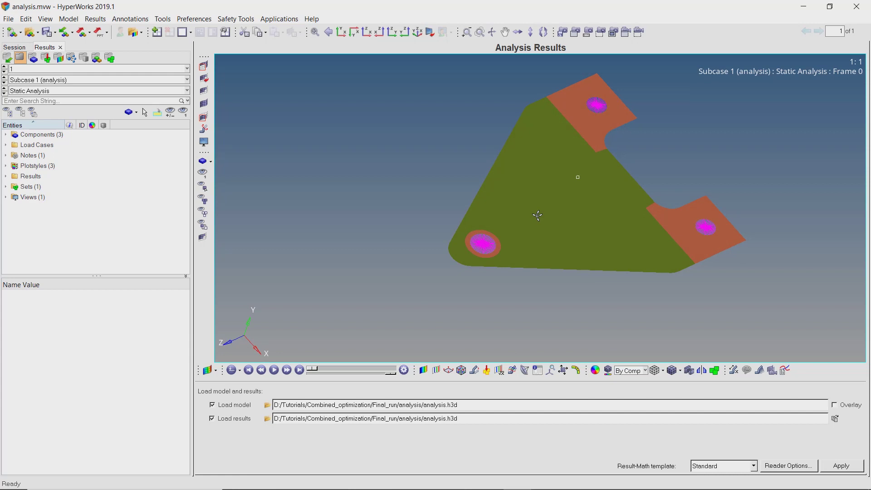
{"action": "left_click", "coordinate": [423, 371]}
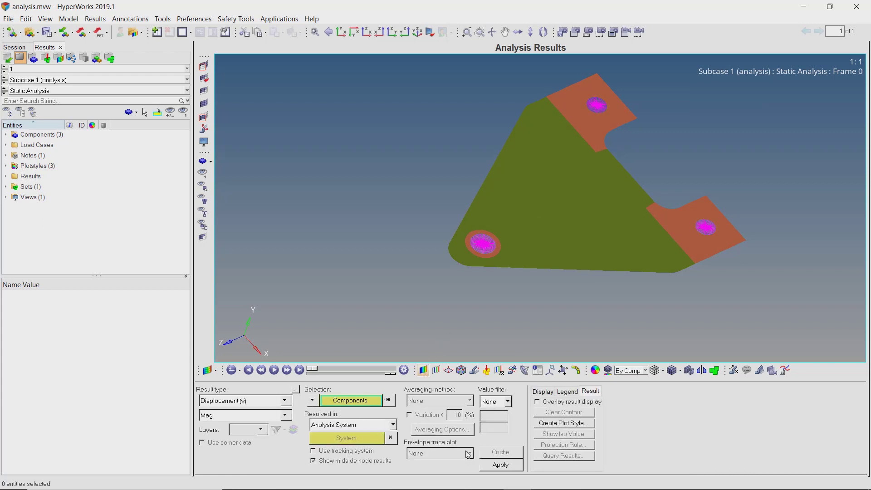
{"action": "left_click", "coordinate": [484, 467]}
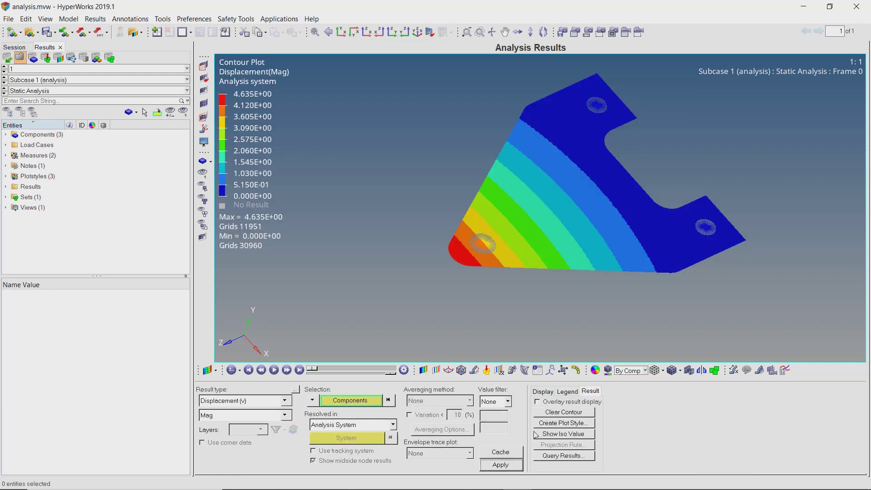
Step: Label the Static MinMax Result, showing a 4.635 maximum and 0 minimum
{"action": "left_click", "coordinate": [733, 370]}
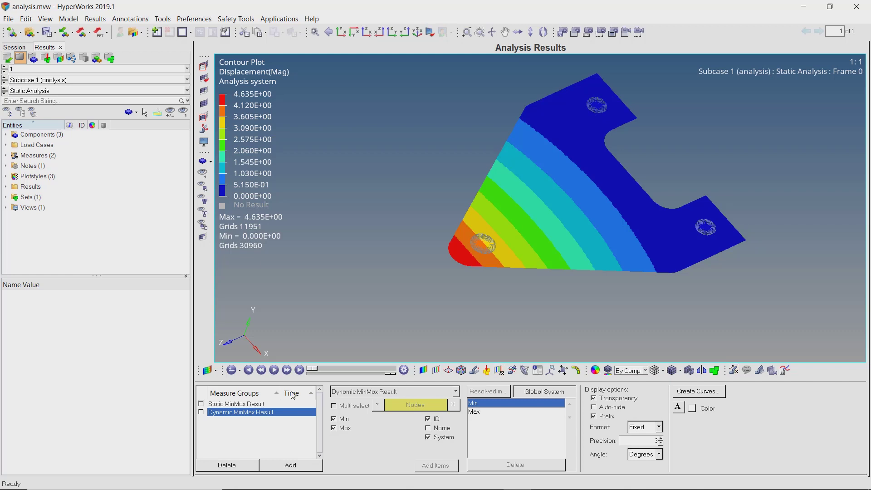
{"action": "left_click", "coordinate": [201, 404]}
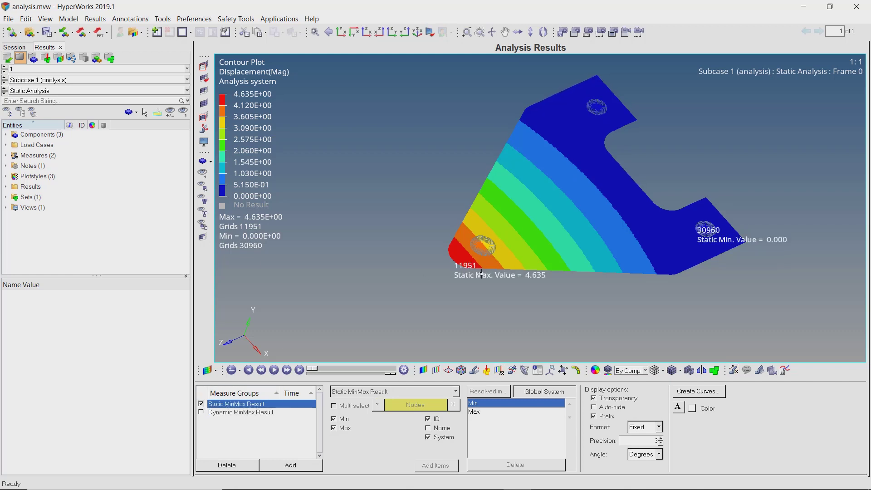
{"action": "scroll", "coordinate": [481, 275], "scroll_direction": "up", "scroll_amount": 2}
{"action": "scroll", "coordinate": [482, 275], "scroll_direction": "down", "scroll_amount": 1}
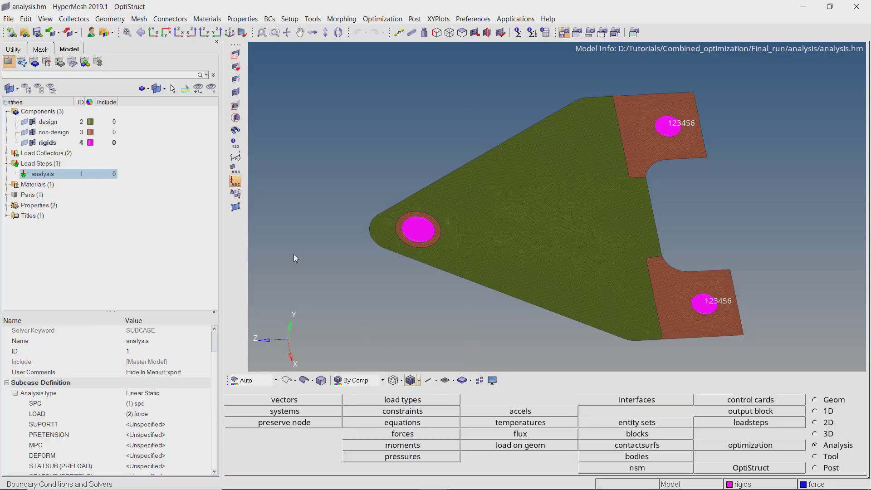
Step: Create an 'optimization' folder under Final_run and save the model there as optimization.hm
{"action": "left_click", "coordinate": [8, 19]}
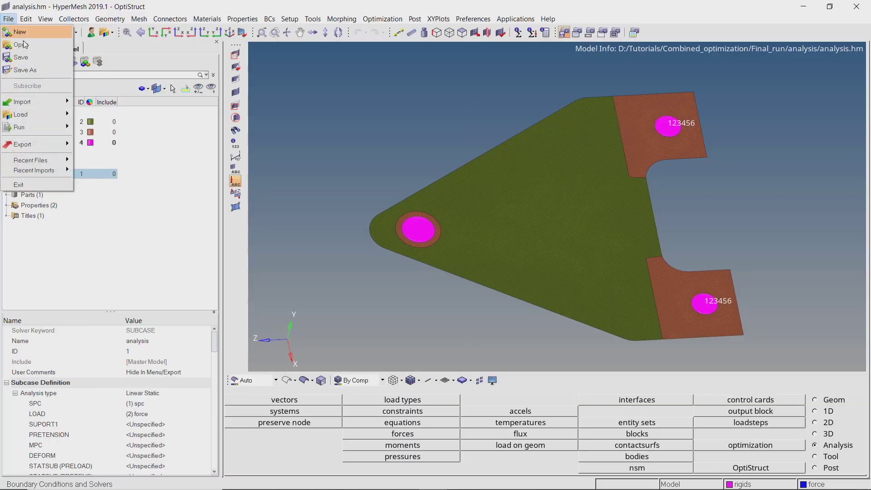
{"action": "left_click", "coordinate": [45, 71]}
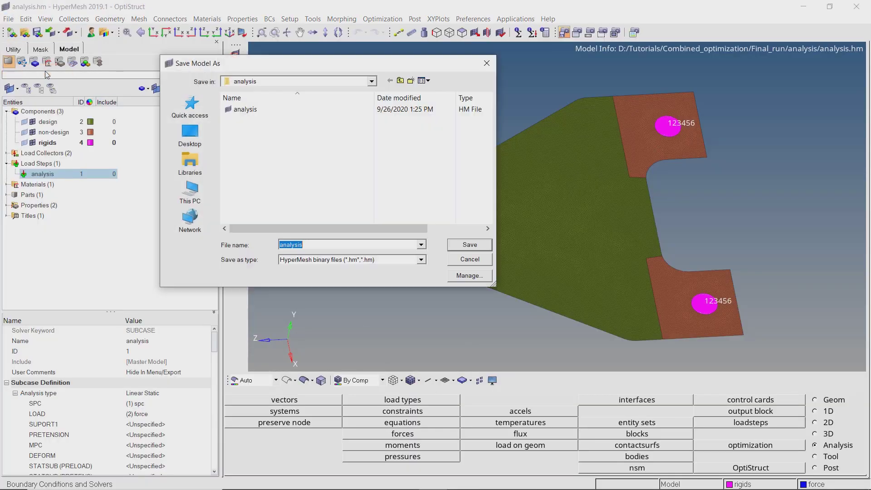
{"action": "left_click", "coordinate": [400, 81]}
{"action": "left_click", "coordinate": [411, 81]}
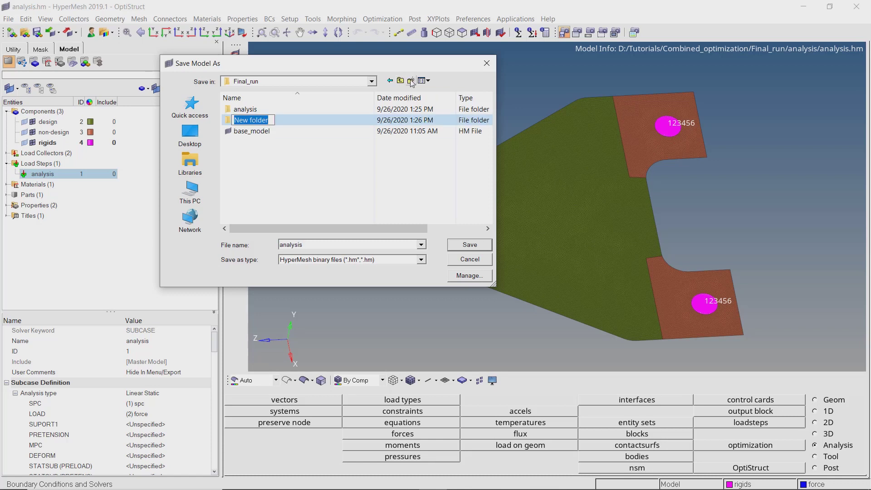
{"action": "type", "text": "optimization"}
{"action": "key", "text": "Return"}
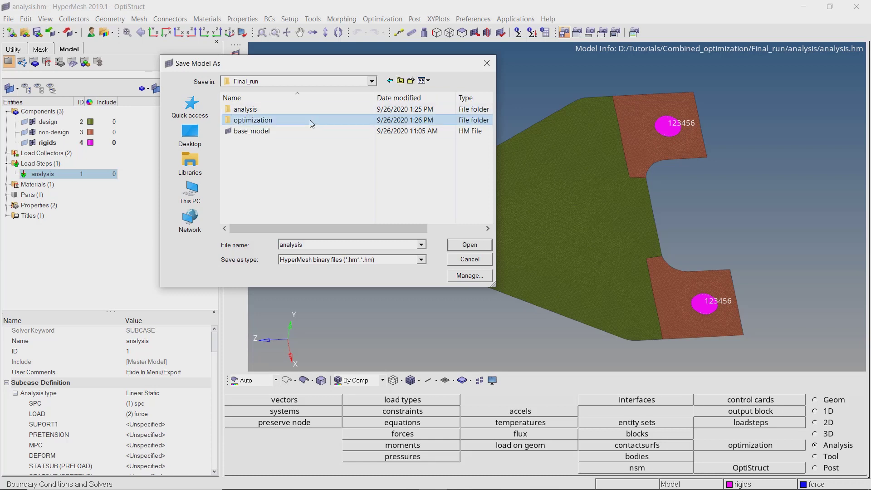
{"action": "double_click", "coordinate": [312, 120]}
{"action": "double_click", "coordinate": [312, 244]}
{"action": "type", "text": "opt"}
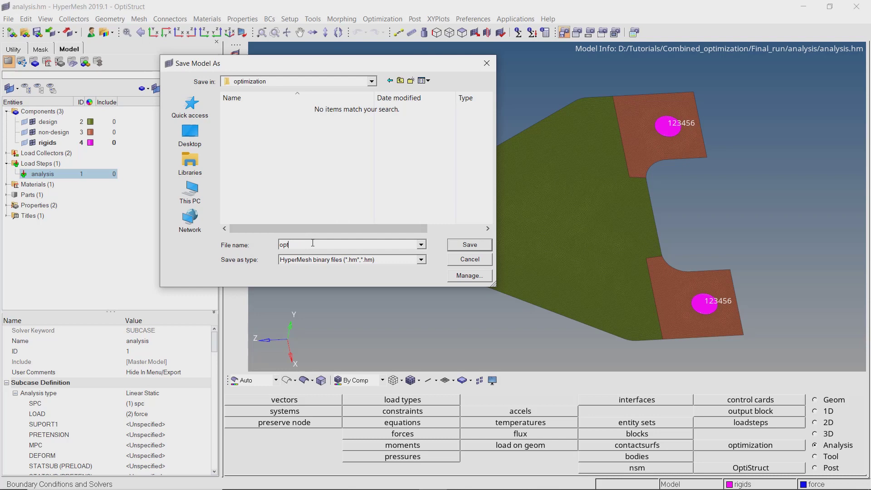
{"action": "type", "text": "imization"}
{"action": "key", "text": "Return"}
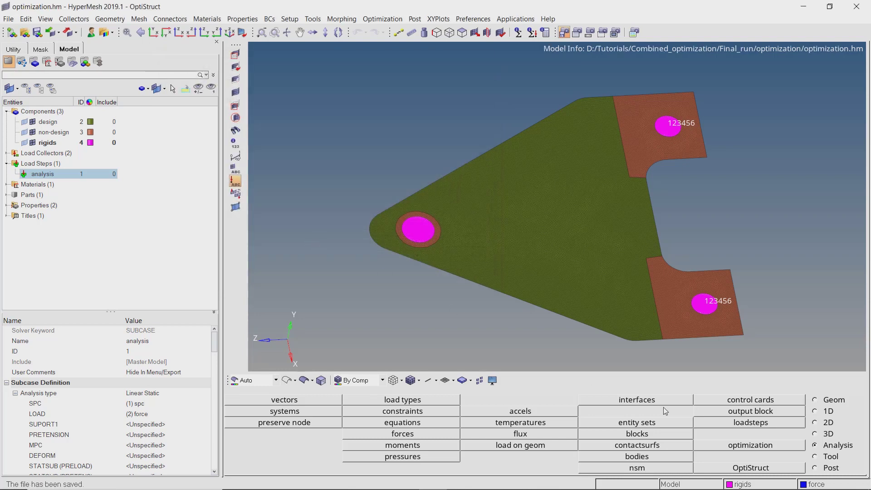
Step: Create a PSHELL topology design variable named 'topology' on the design property
{"action": "left_click", "coordinate": [725, 447]}
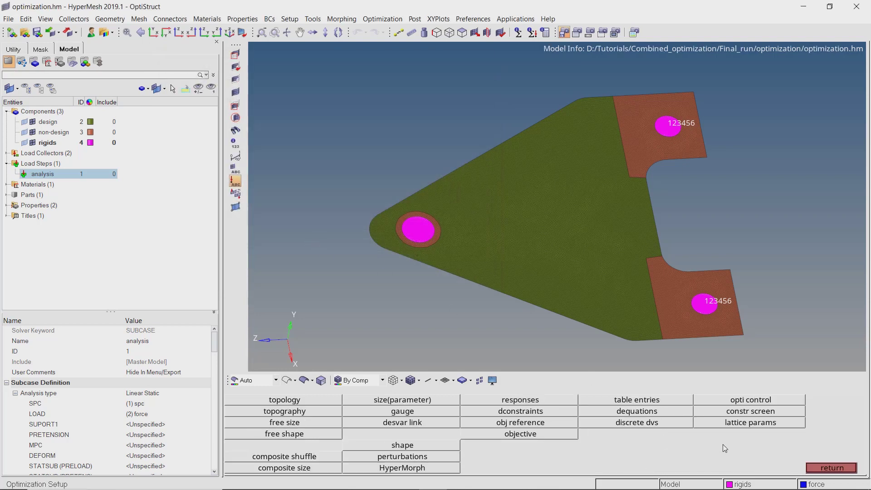
{"action": "left_click", "coordinate": [330, 401]}
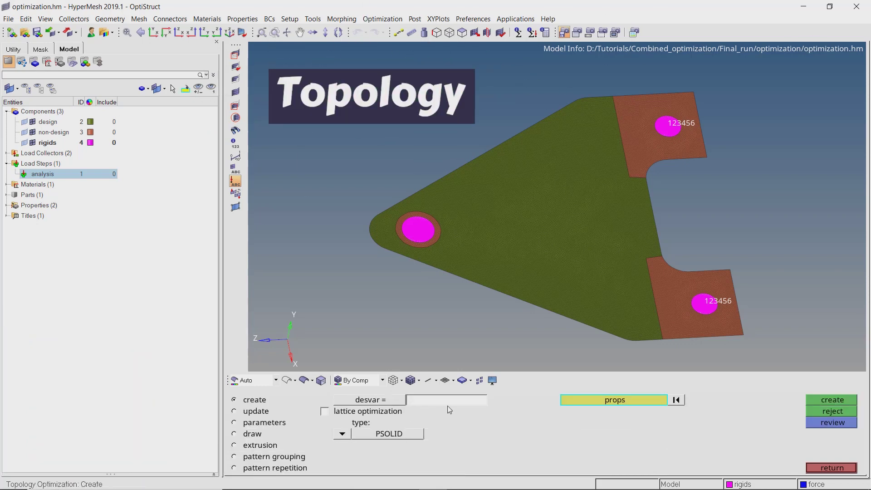
{"action": "type", "text": "topology"}
{"action": "key", "text": "Return"}
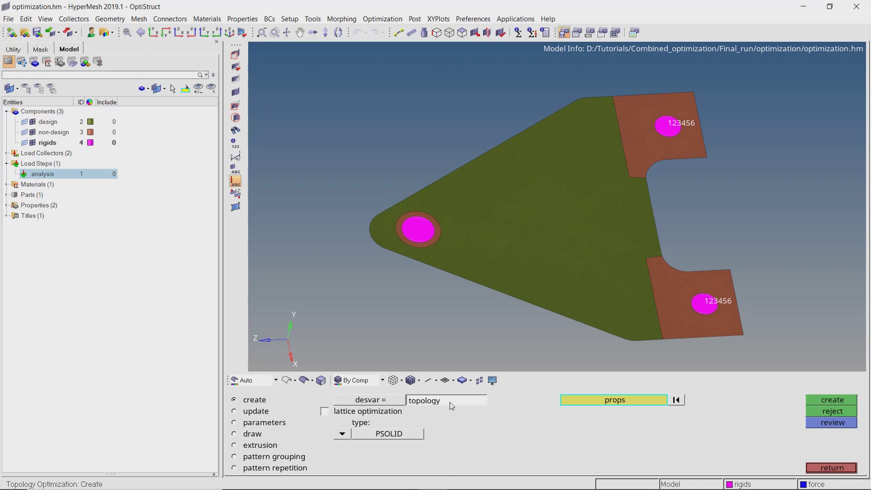
{"action": "left_click", "coordinate": [342, 434]}
{"action": "left_click", "coordinate": [324, 425]}
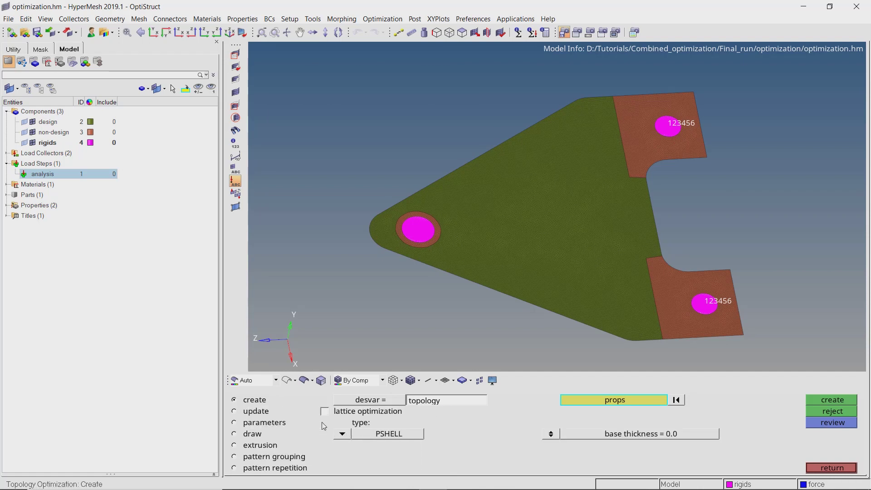
{"action": "left_click", "coordinate": [595, 404]}
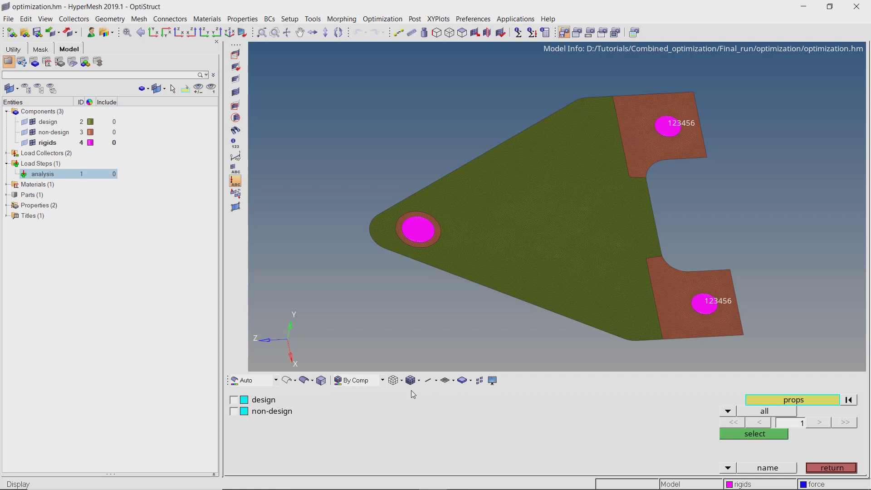
{"action": "left_click", "coordinate": [244, 404]}
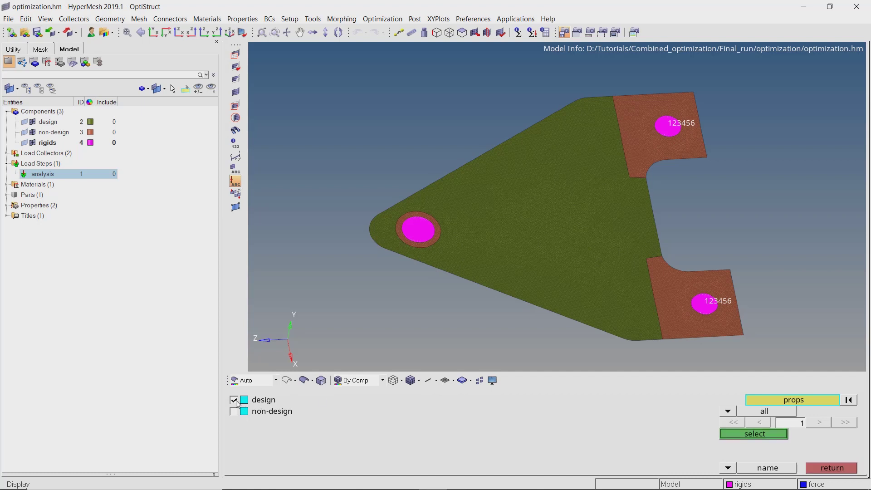
{"action": "left_click", "coordinate": [746, 435]}
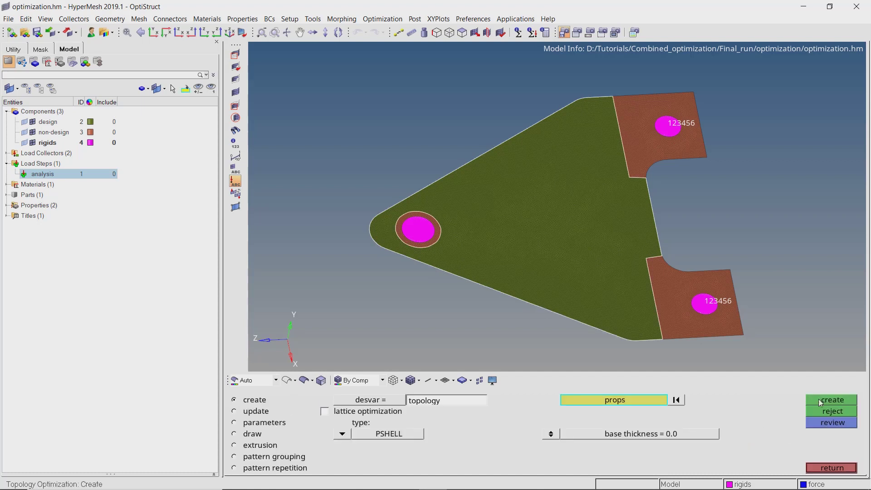
{"action": "left_click", "coordinate": [818, 399]}
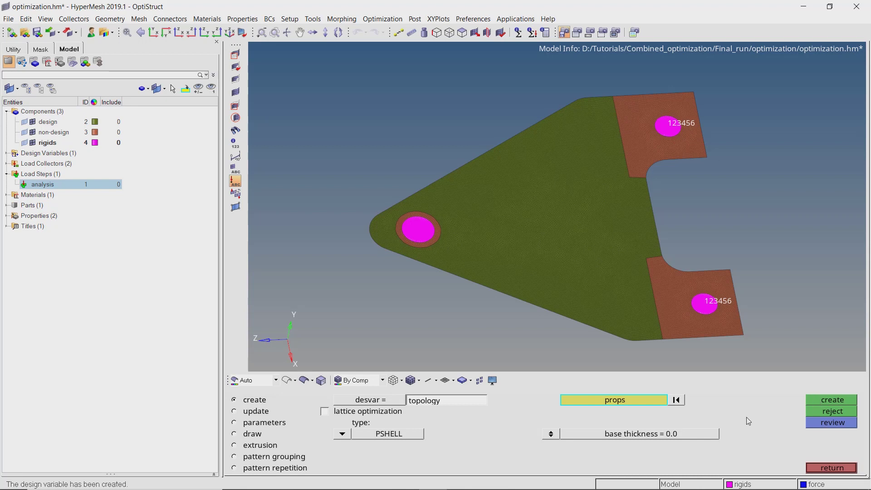
Step: Set the topology minimum member size (mindim) to 10
{"action": "left_click", "coordinate": [264, 426]}
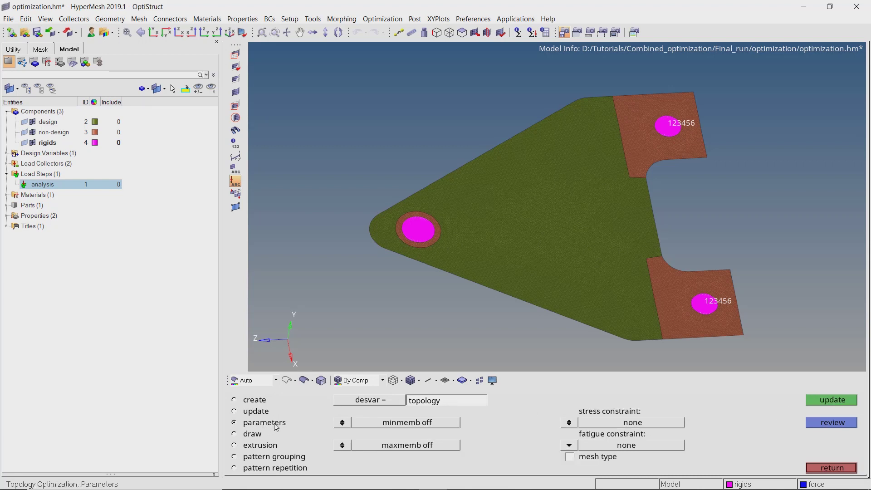
{"action": "left_click", "coordinate": [343, 424]}
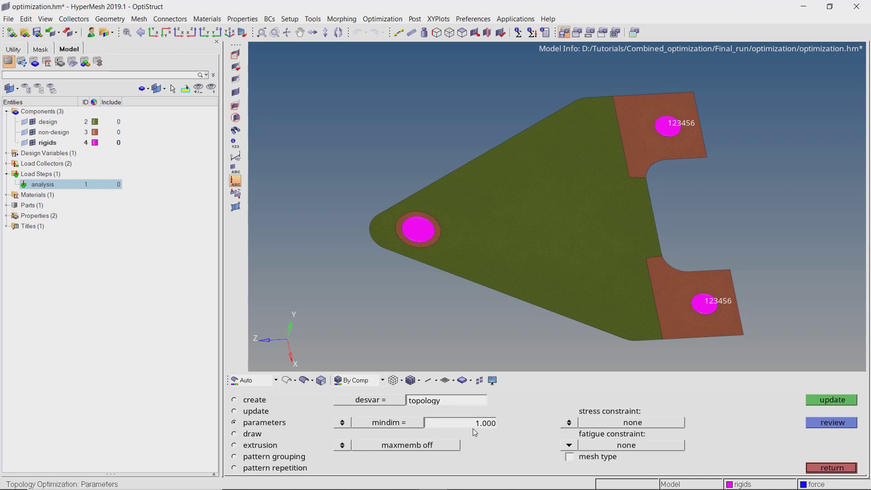
{"action": "left_click", "coordinate": [481, 426]}
{"action": "type", "text": "10"}
{"action": "key", "text": "Return"}
{"action": "left_click", "coordinate": [822, 403]}
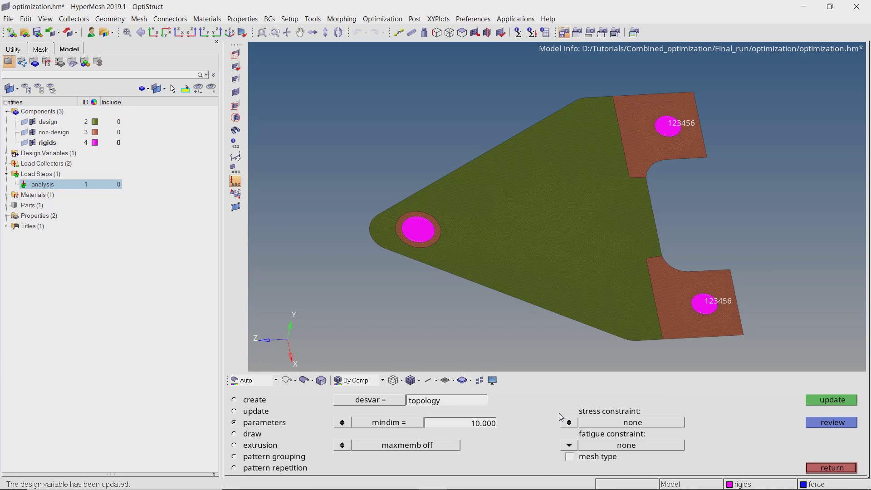
Step: Apply 1-pln sym pattern grouping anchored at the pin hole centre, with the first node on the inner circle
{"action": "left_click", "coordinate": [235, 457]}
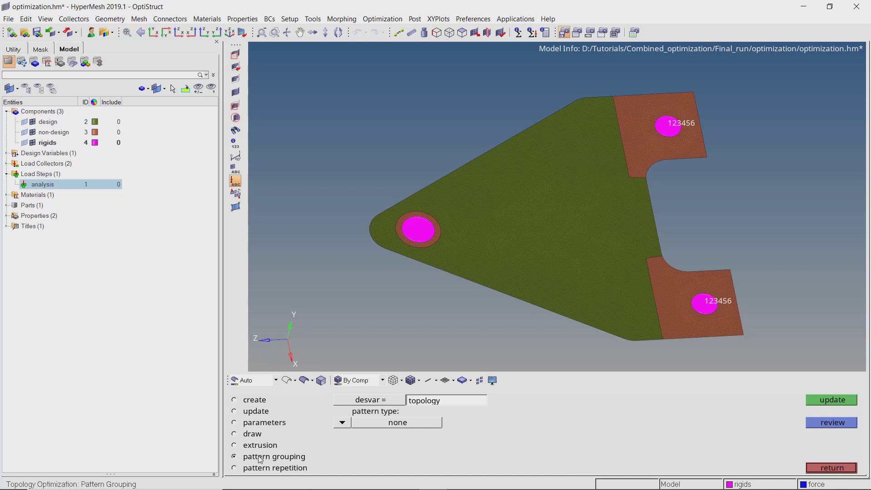
{"action": "left_click", "coordinate": [341, 423]}
{"action": "left_click", "coordinate": [320, 434]}
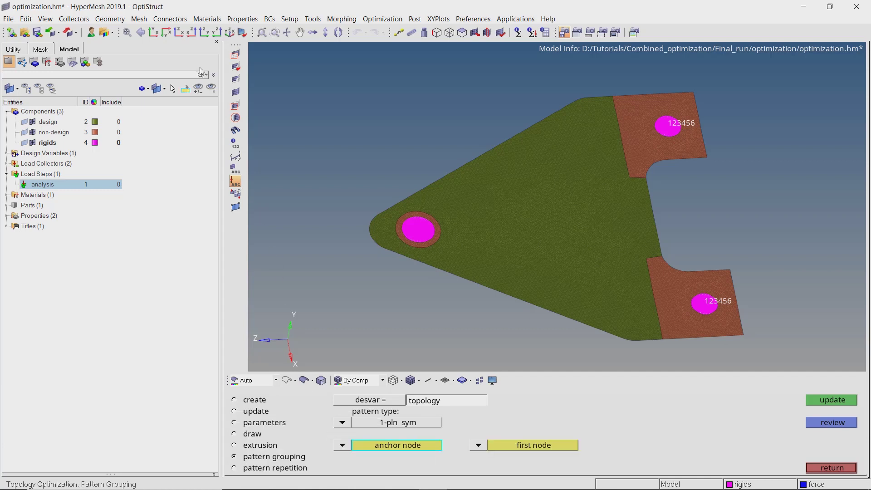
{"action": "left_click", "coordinate": [192, 33]}
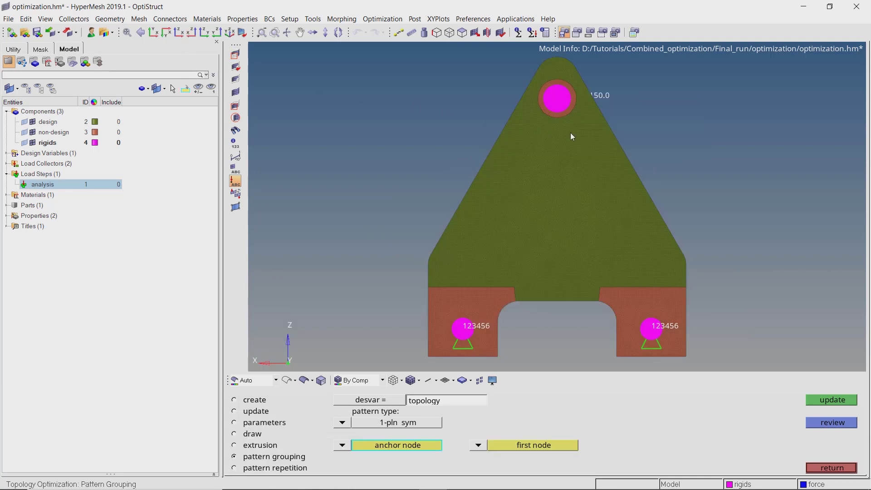
{"action": "scroll", "coordinate": [533, 181], "scroll_direction": "up", "scroll_amount": 6}
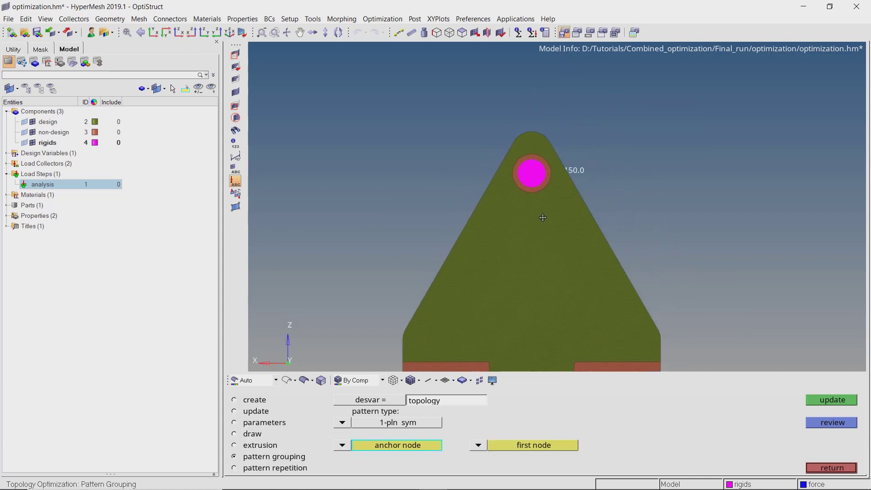
{"action": "scroll", "coordinate": [533, 186], "scroll_direction": "up", "scroll_amount": 2}
{"action": "left_click", "coordinate": [533, 180]}
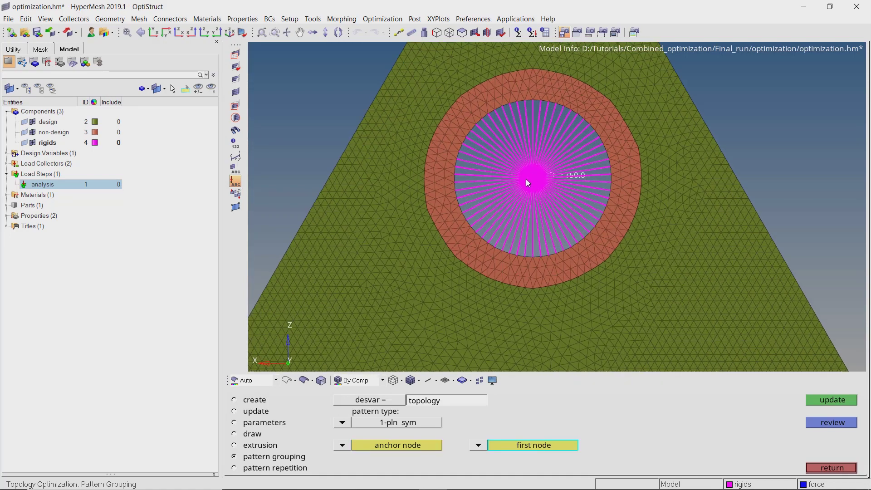
{"action": "left_click", "coordinate": [454, 183]}
{"action": "left_click", "coordinate": [820, 401]}
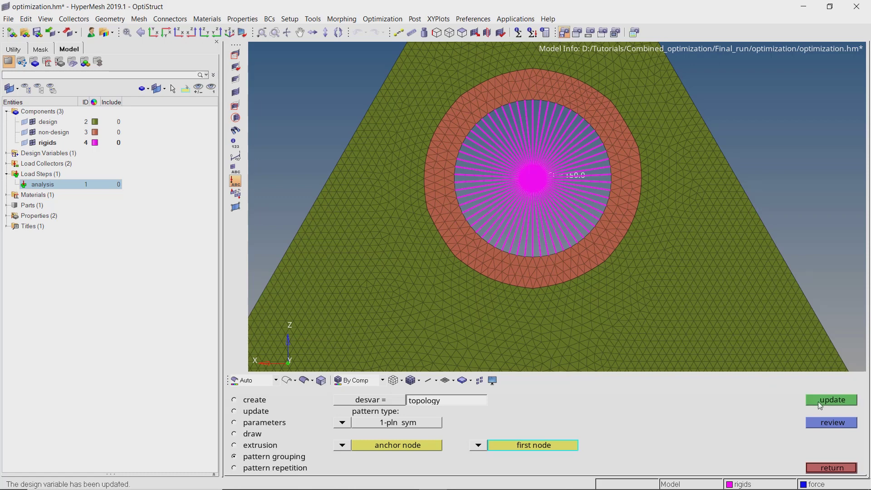
Step: Create a topography design variable named 'topography' on the design property
{"action": "key", "text": "Escape"}
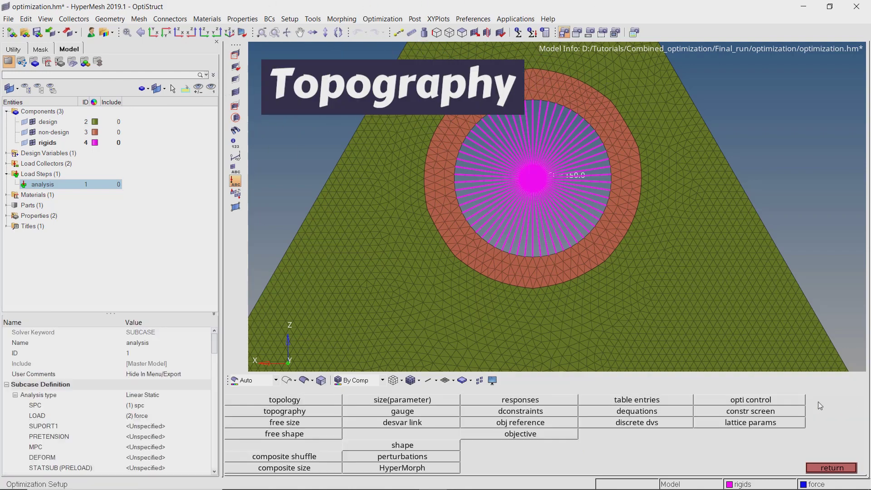
{"action": "left_click", "coordinate": [335, 412]}
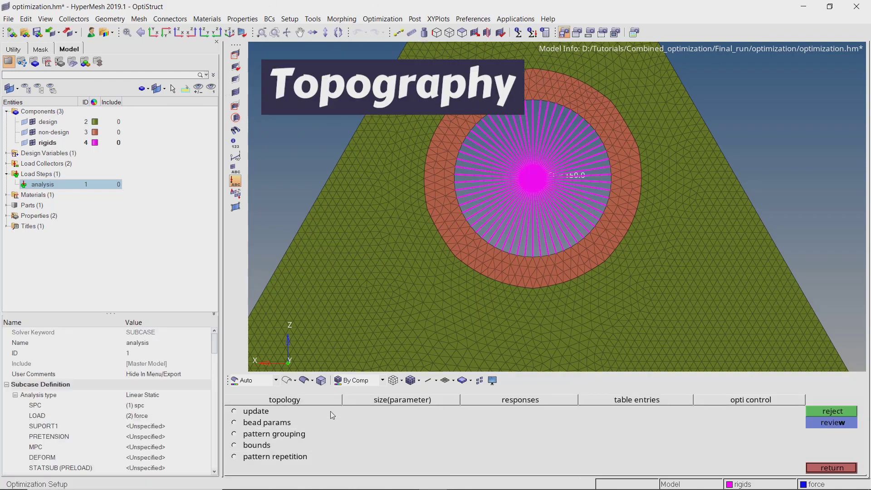
{"action": "left_click", "coordinate": [446, 400]}
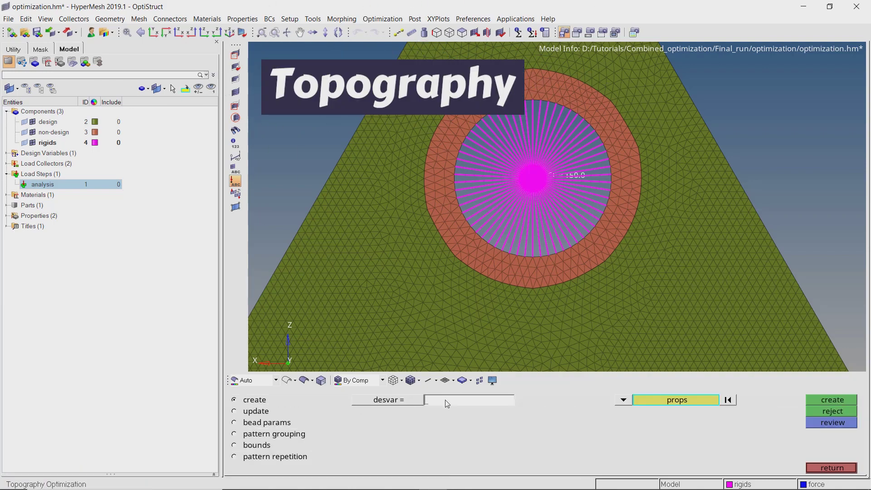
{"action": "type", "text": "top_"}
{"action": "type", "text": "ogra"}
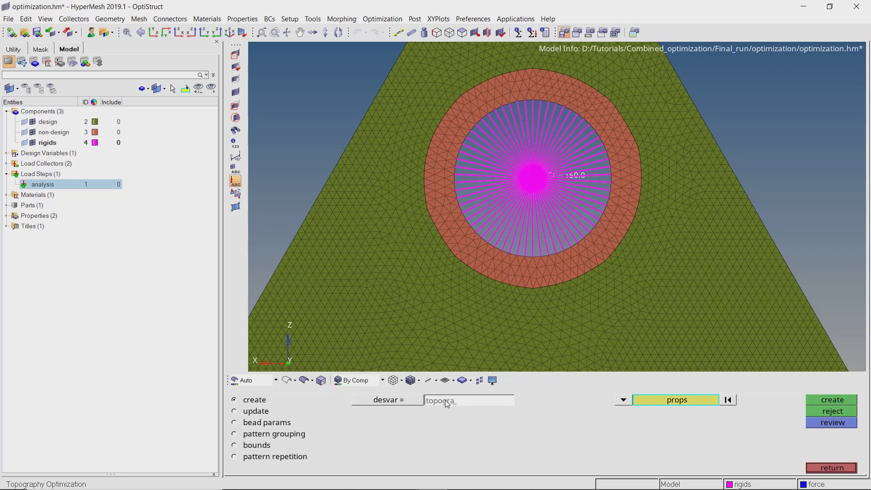
{"action": "type", "text": "phy"}
{"action": "key", "text": "Return"}
{"action": "left_click", "coordinate": [653, 403]}
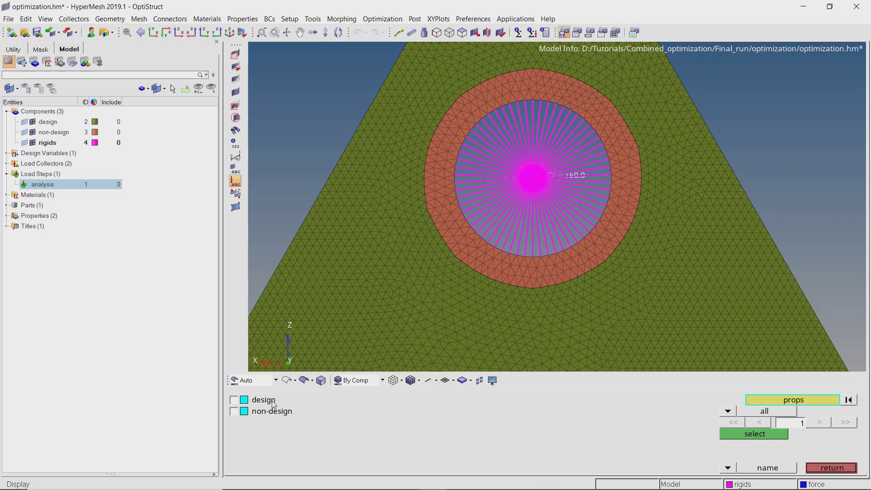
{"action": "left_click", "coordinate": [258, 400]}
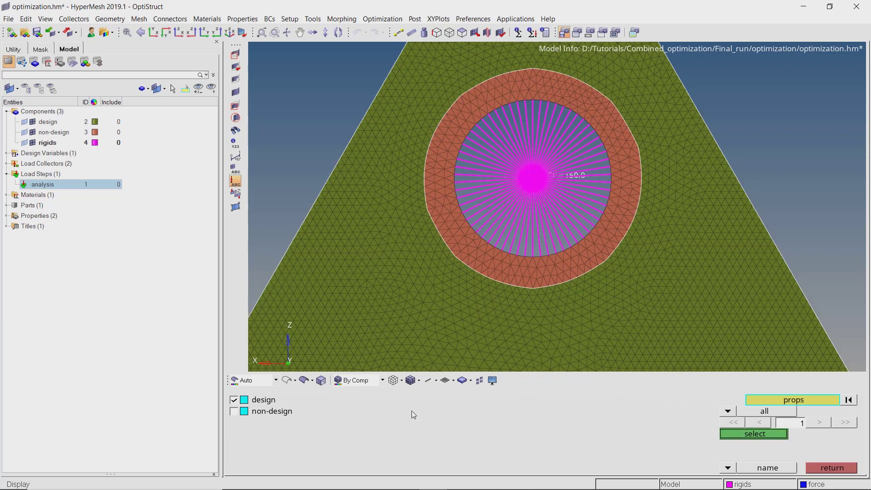
{"action": "left_click", "coordinate": [737, 435]}
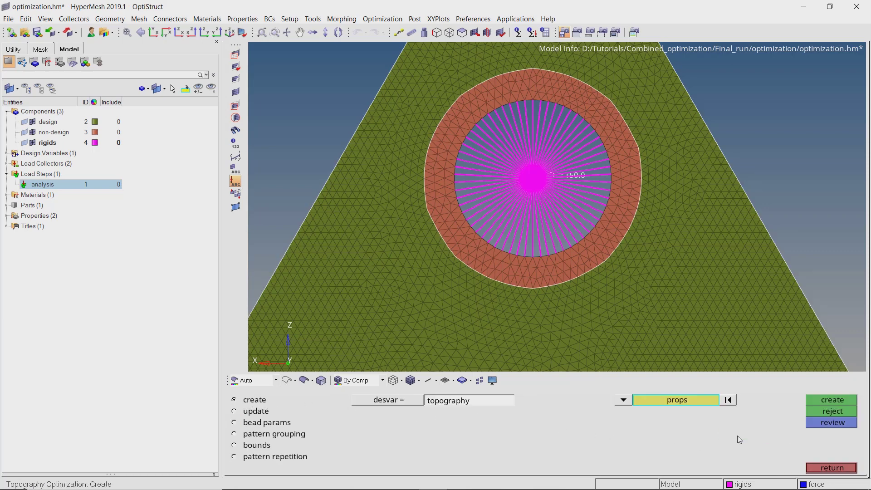
{"action": "left_click", "coordinate": [815, 399]}
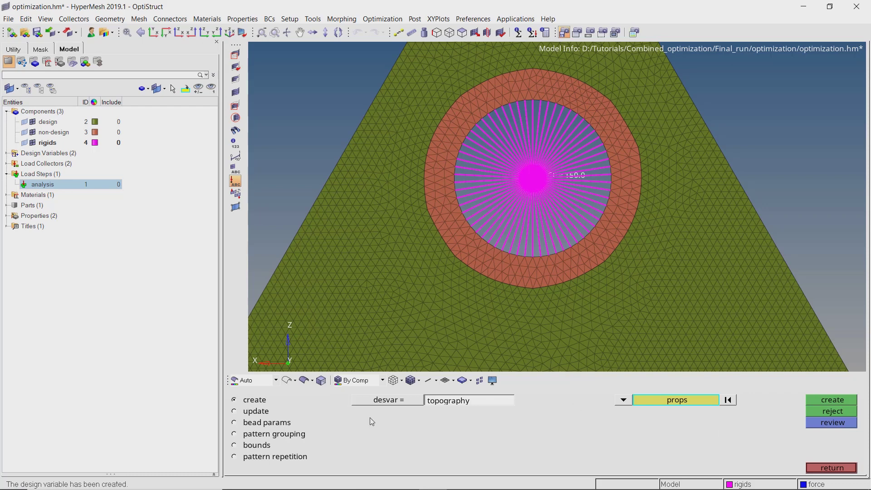
Step: Set the bead parameters to minimum width 6 and draw height 4
{"action": "left_click", "coordinate": [262, 423]}
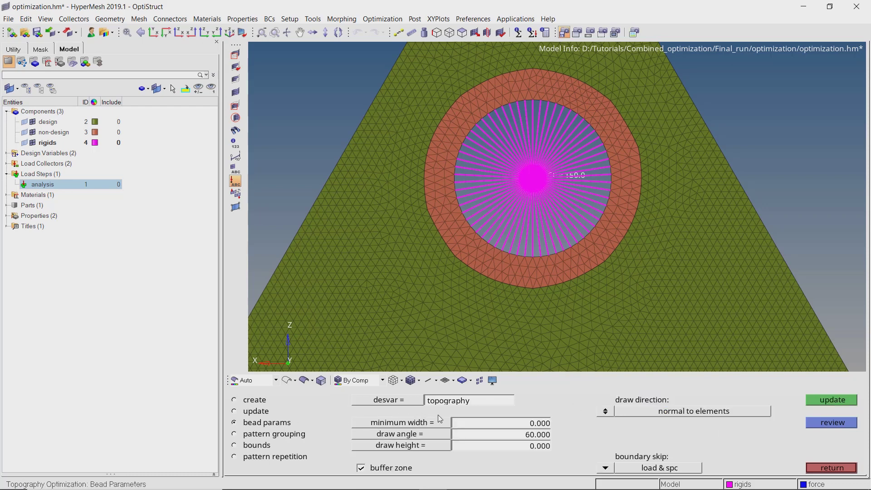
{"action": "left_click", "coordinate": [492, 429]}
{"action": "type", "text": "6"}
{"action": "key", "text": "Return"}
{"action": "left_click", "coordinate": [502, 446]}
{"action": "type", "text": "4"}
{"action": "key", "text": "Return"}
{"action": "left_click", "coordinate": [828, 401]}
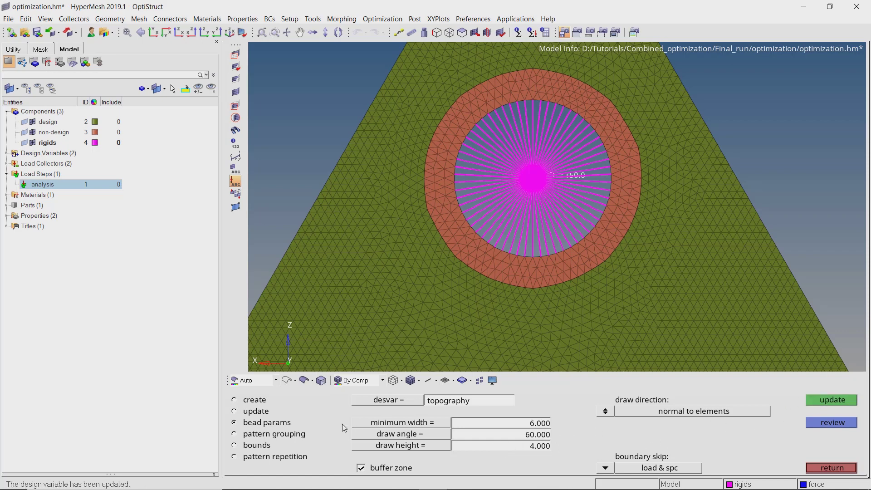
Step: Set topography pattern grouping to 1-pln sym, anchored at the pin hole centre with the first node on the inner circle
{"action": "left_click", "coordinate": [256, 436]}
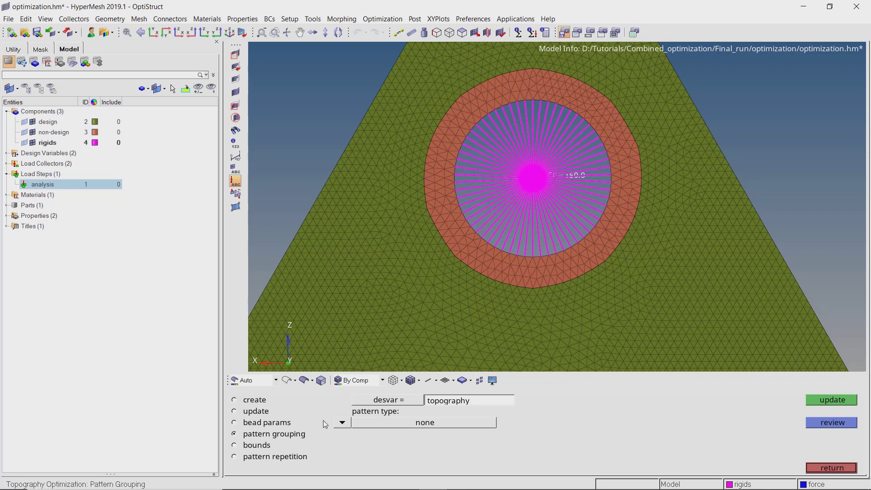
{"action": "left_click", "coordinate": [343, 422]}
{"action": "left_click", "coordinate": [457, 421]}
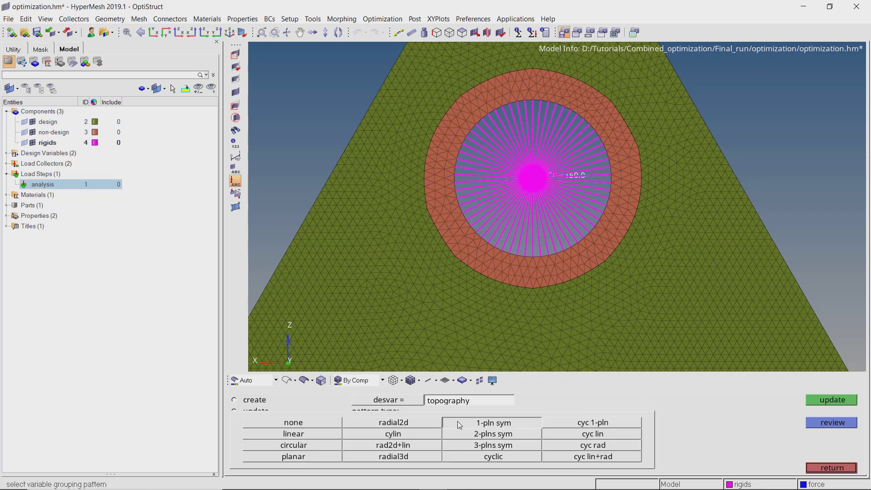
{"action": "left_click", "coordinate": [533, 179]}
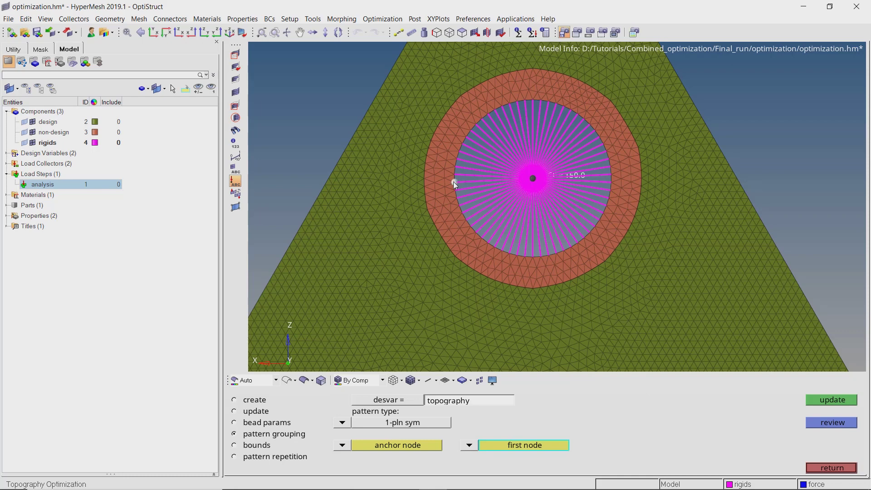
{"action": "left_click", "coordinate": [453, 181]}
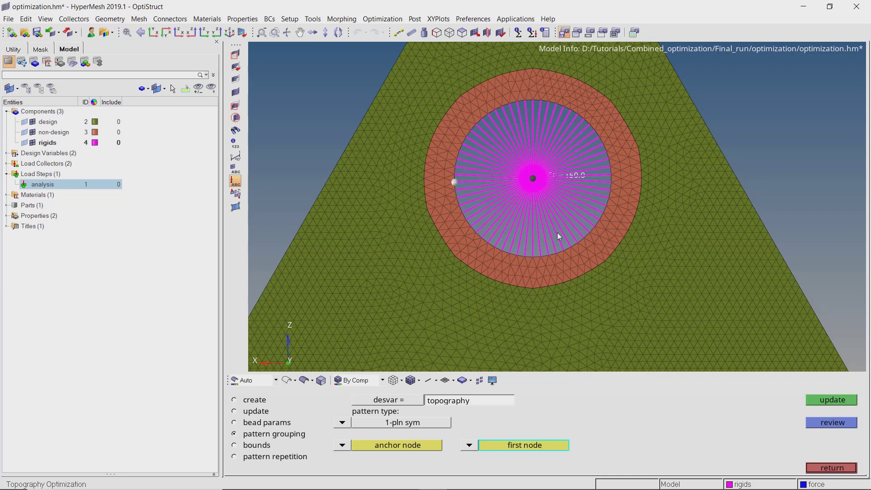
{"action": "left_click", "coordinate": [831, 400]}
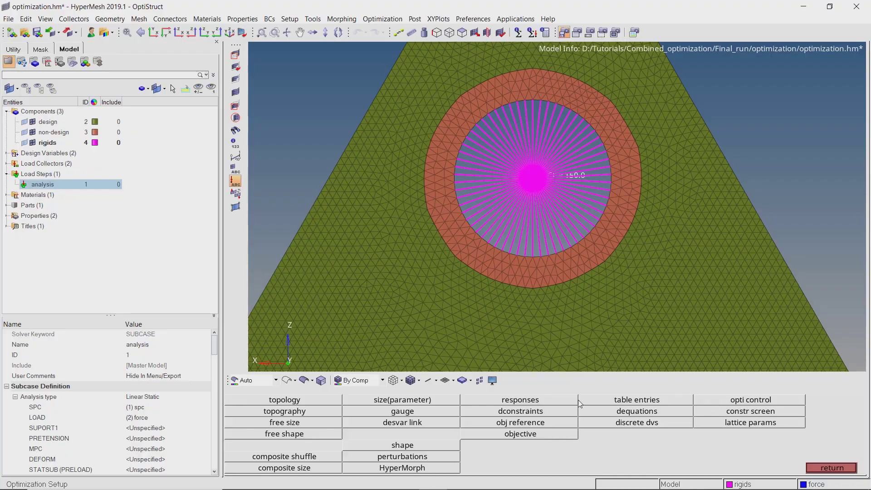
Step: Create a response named 'mass'
{"action": "left_click", "coordinate": [553, 403]}
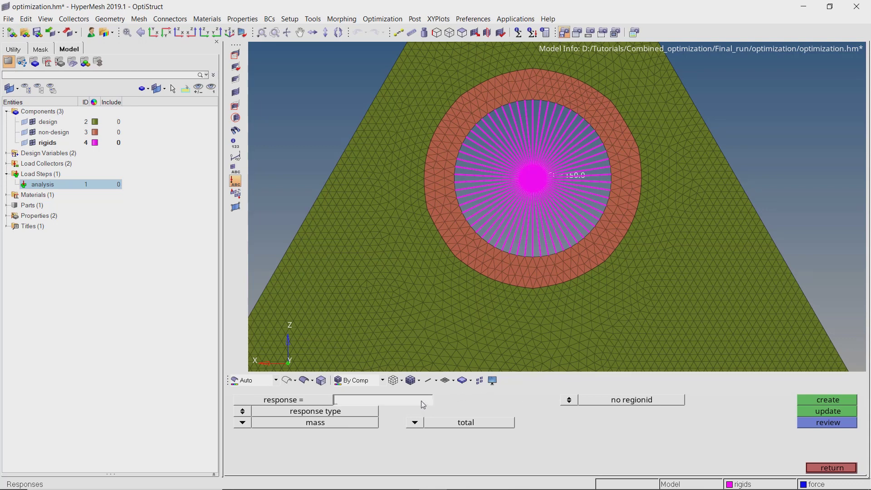
{"action": "type", "text": "mass"}
{"action": "left_click", "coordinate": [833, 401]}
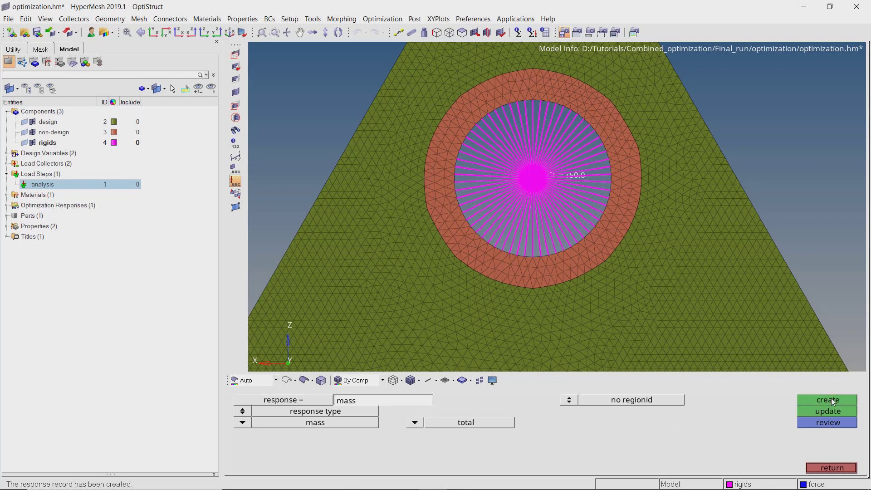
Step: Create a static displacement response 'disp' measuring dof2 at node 11951
{"action": "left_click", "coordinate": [419, 402]}
{"action": "type", "text": "disp"}
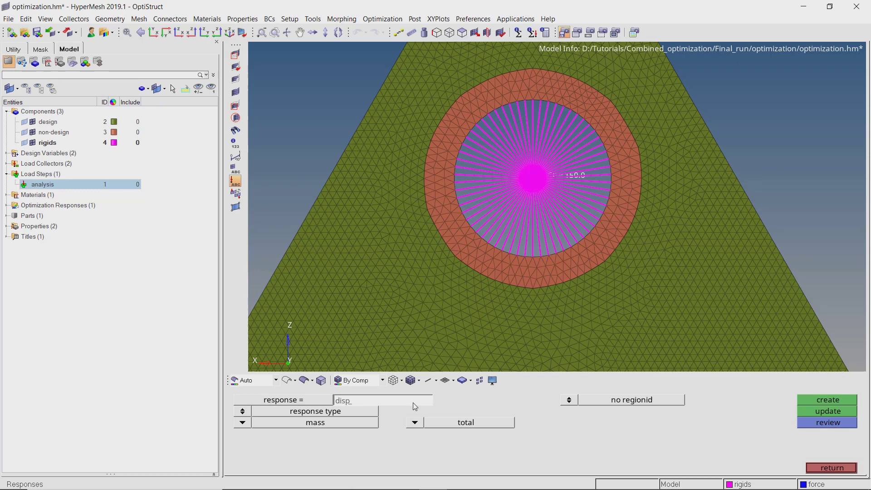
{"action": "left_click", "coordinate": [241, 424]}
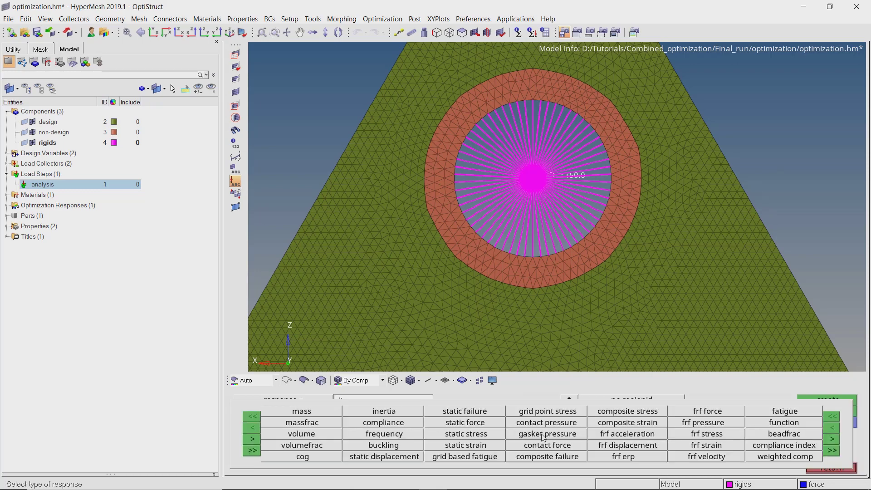
{"action": "left_click", "coordinate": [401, 458]}
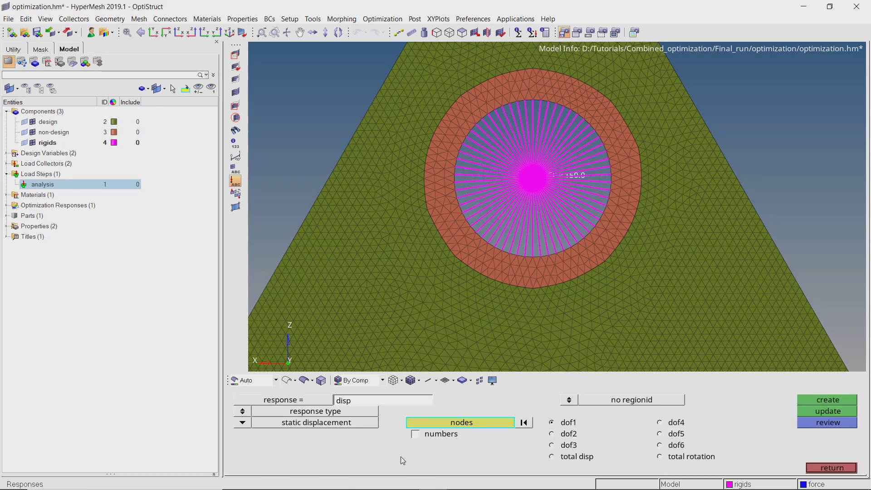
{"action": "left_click", "coordinate": [454, 423]}
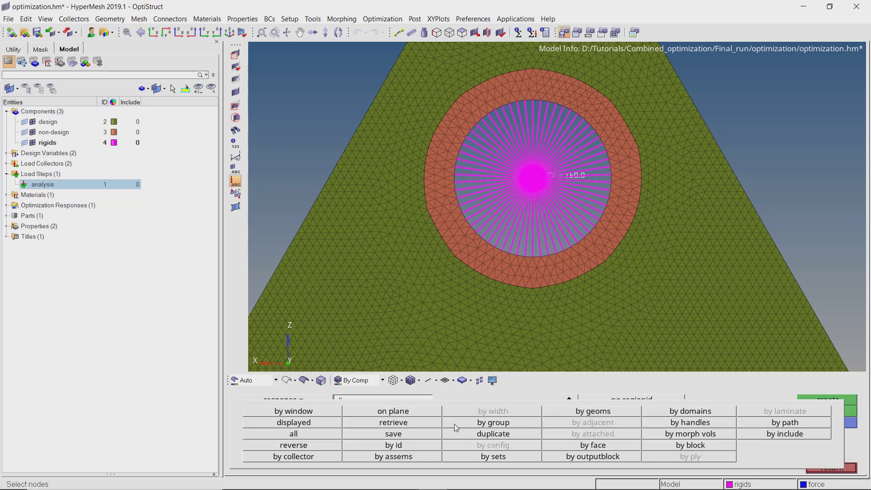
{"action": "left_click", "coordinate": [433, 446]}
{"action": "type", "text": "11951"}
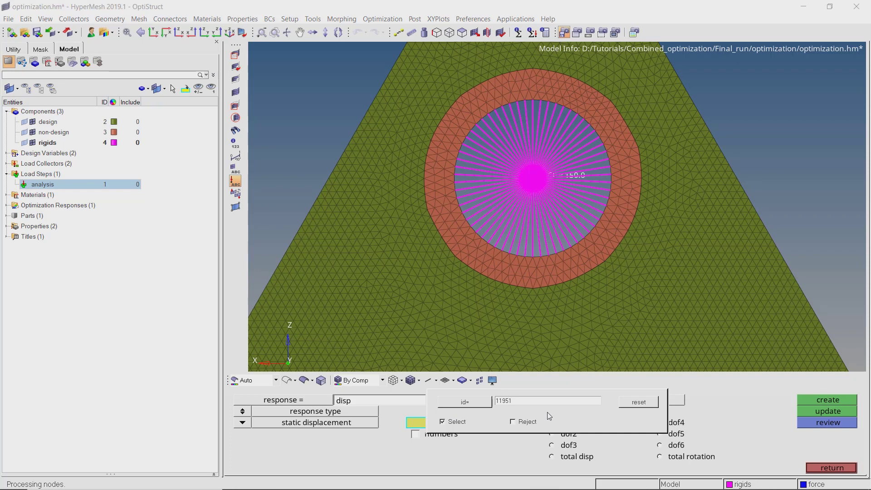
{"action": "key", "text": "Return"}
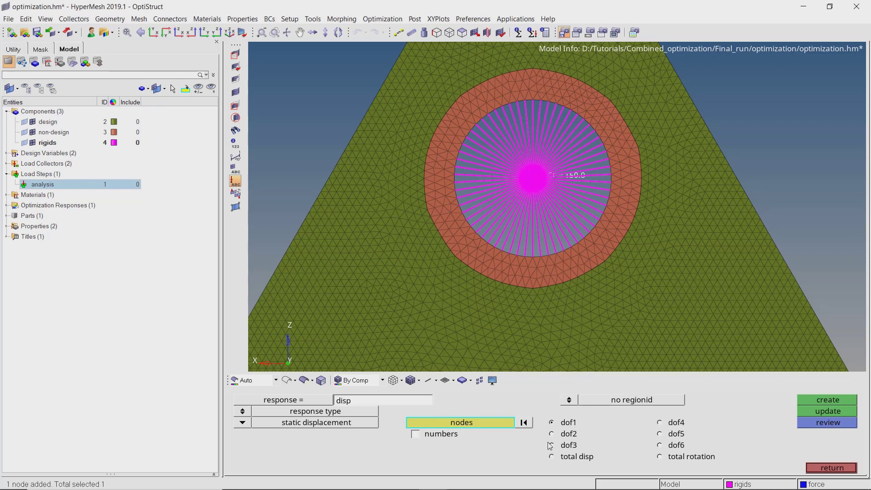
{"action": "left_click", "coordinate": [552, 434]}
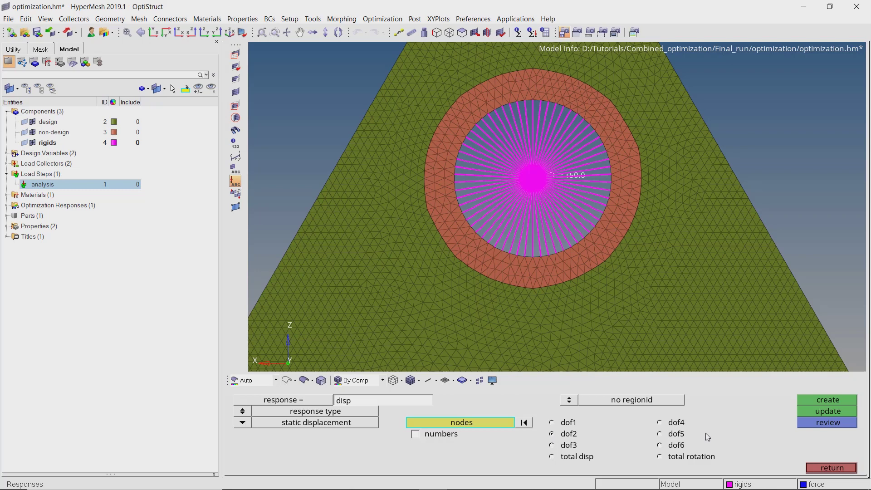
{"action": "left_click", "coordinate": [825, 399]}
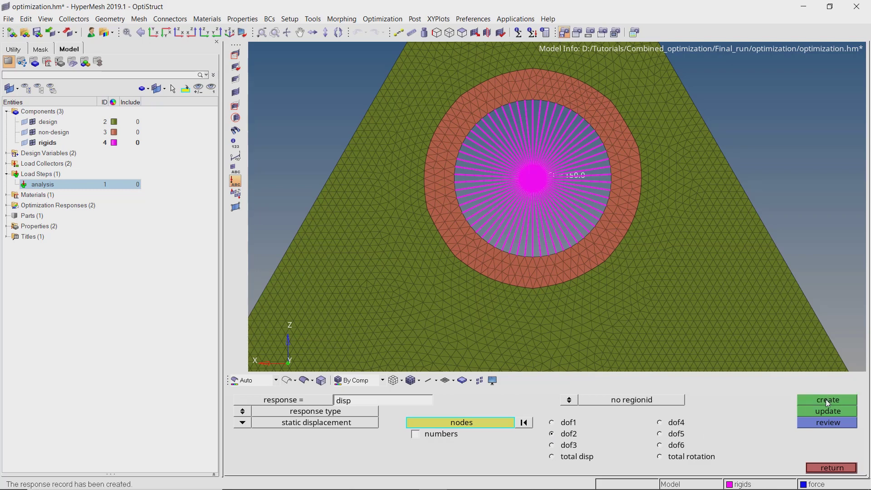
{"action": "key", "text": "Escape"}
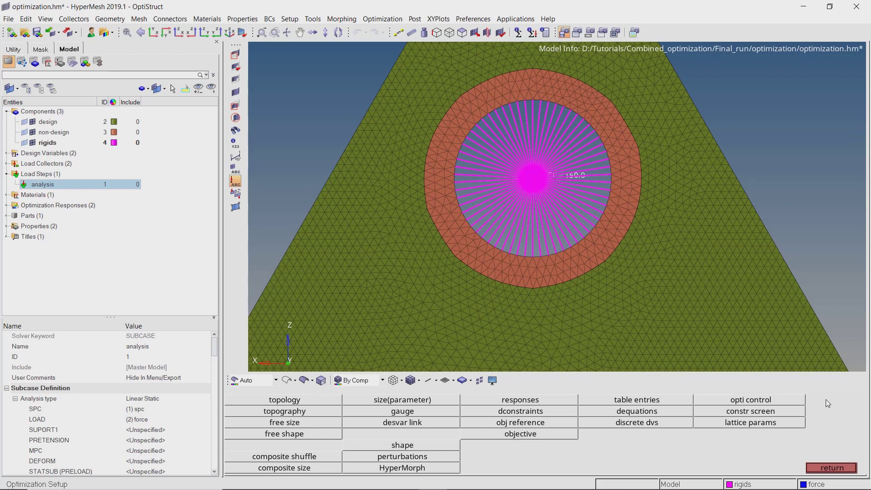
Step: Start a constraint named disp_limit with an upper bound of 4.600
{"action": "left_click", "coordinate": [543, 412]}
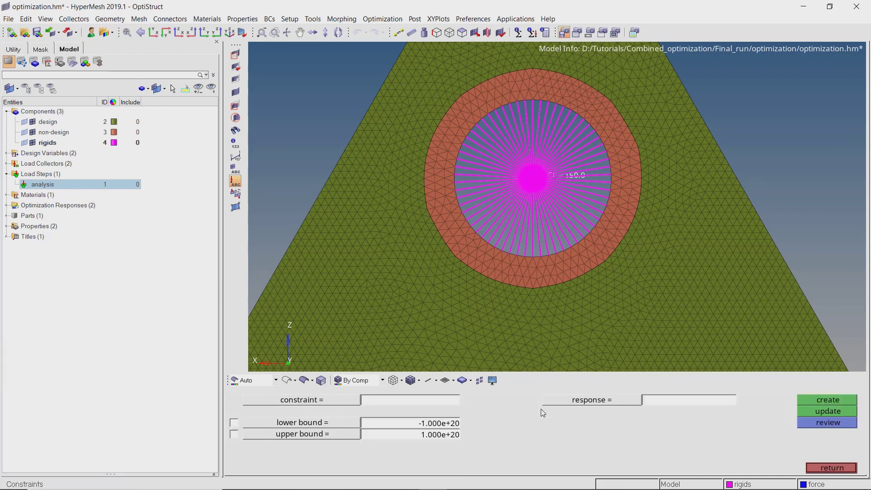
{"action": "left_click", "coordinate": [452, 402]}
{"action": "type", "text": "disp_"}
{"action": "type", "text": "lim_"}
{"action": "type", "text": "it"}
{"action": "key", "text": "Return"}
{"action": "left_click", "coordinate": [233, 435]}
{"action": "left_click", "coordinate": [428, 434]}
{"action": "type", "text": "4.600"}
Step: Apply disp_limit to the disp response for the analysis loadstep and create it
{"action": "left_click", "coordinate": [558, 401]}
{"action": "left_click", "coordinate": [245, 411]}
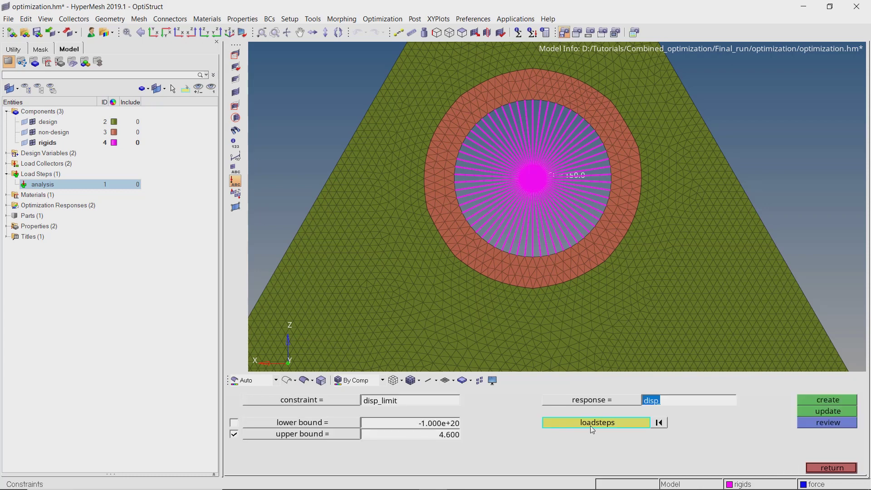
{"action": "left_click", "coordinate": [589, 427]}
{"action": "left_click", "coordinate": [234, 402]}
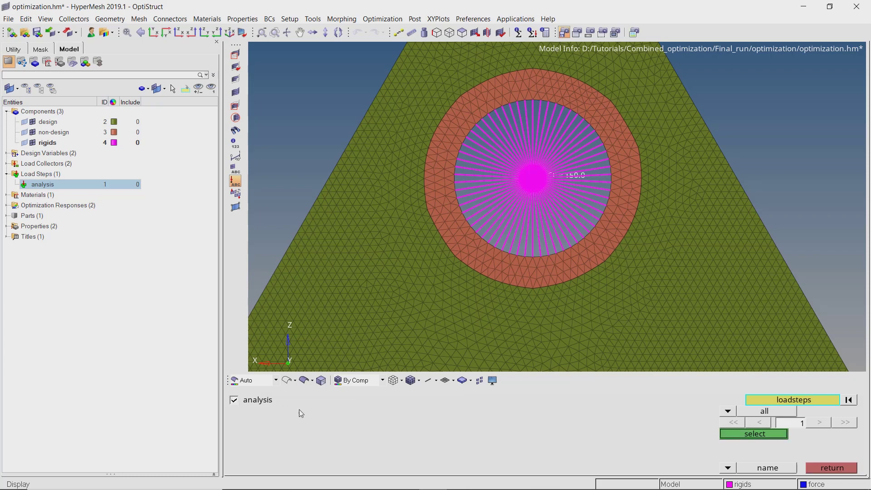
{"action": "left_click", "coordinate": [744, 434]}
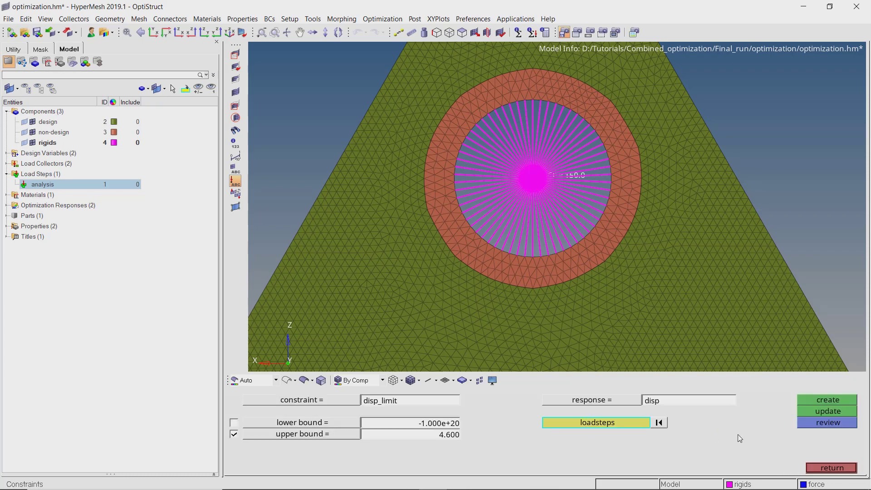
{"action": "left_click", "coordinate": [809, 399]}
{"action": "key", "text": "Escape"}
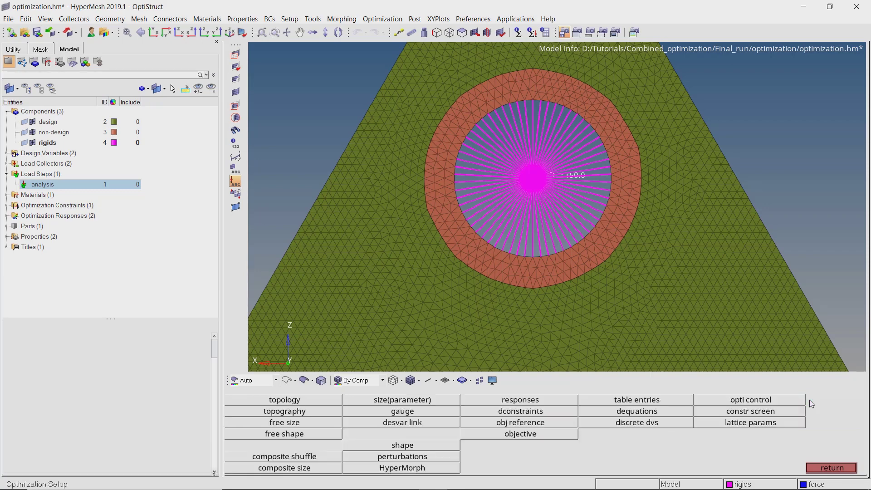
Step: Create a min objective on the mass response
{"action": "left_click", "coordinate": [554, 434]}
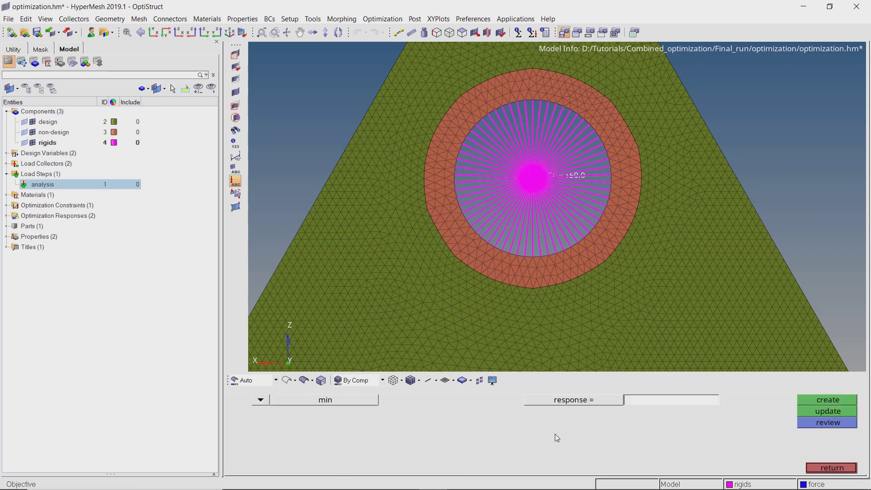
{"action": "left_click", "coordinate": [572, 401]}
{"action": "left_click", "coordinate": [279, 401]}
{"action": "left_click", "coordinate": [827, 401]}
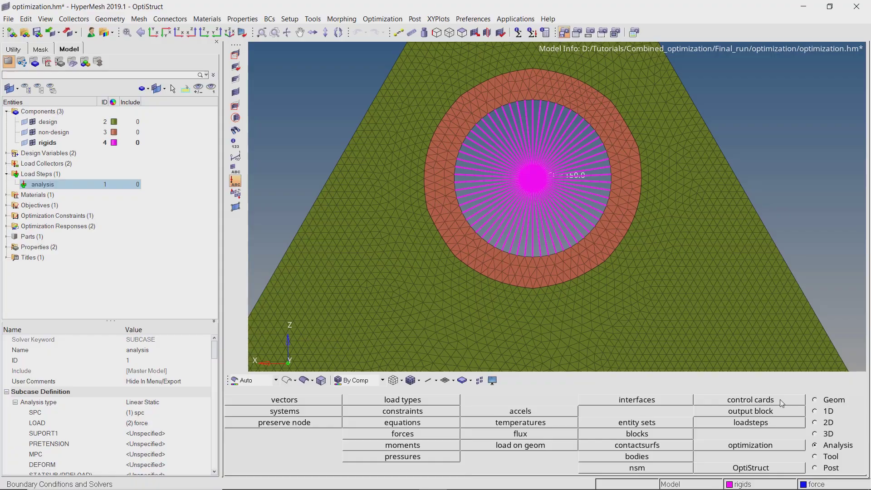
Step: Add a SHAPE control card with TYPE set to ALL and FORMAT set to H3D
{"action": "left_click", "coordinate": [779, 401]}
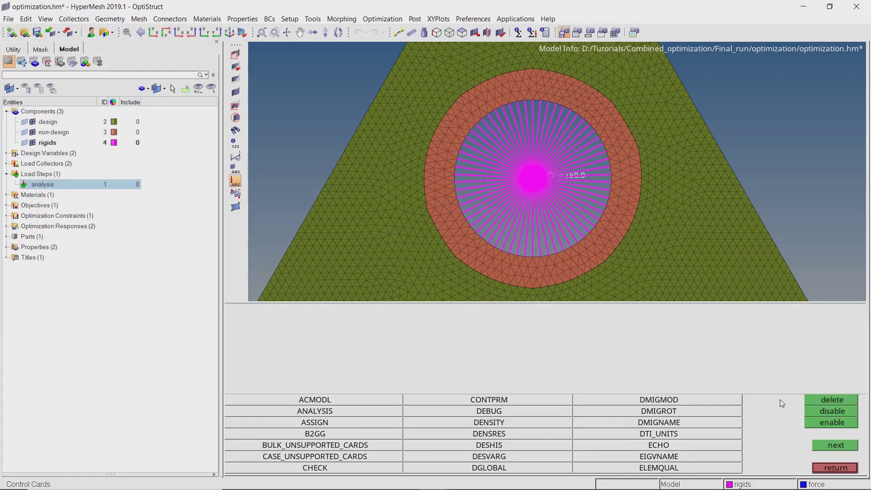
{"action": "left_click", "coordinate": [836, 445]}
{"action": "left_click", "coordinate": [836, 445]}
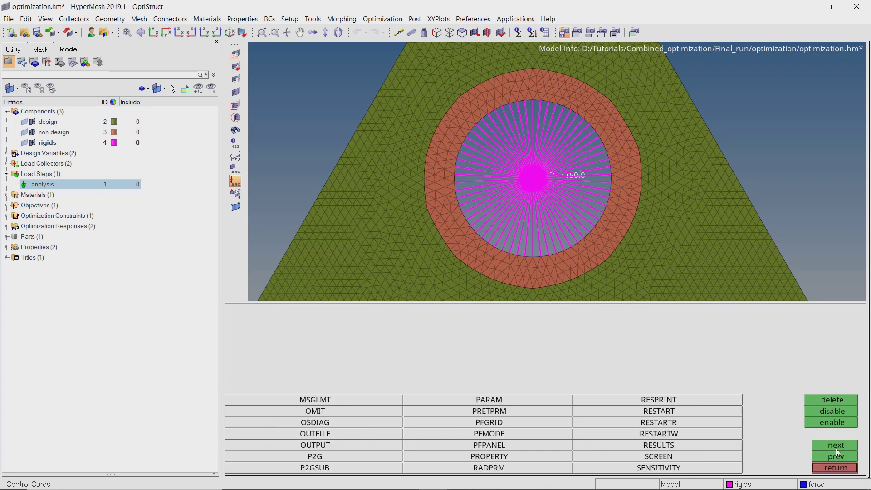
{"action": "left_click", "coordinate": [835, 447]}
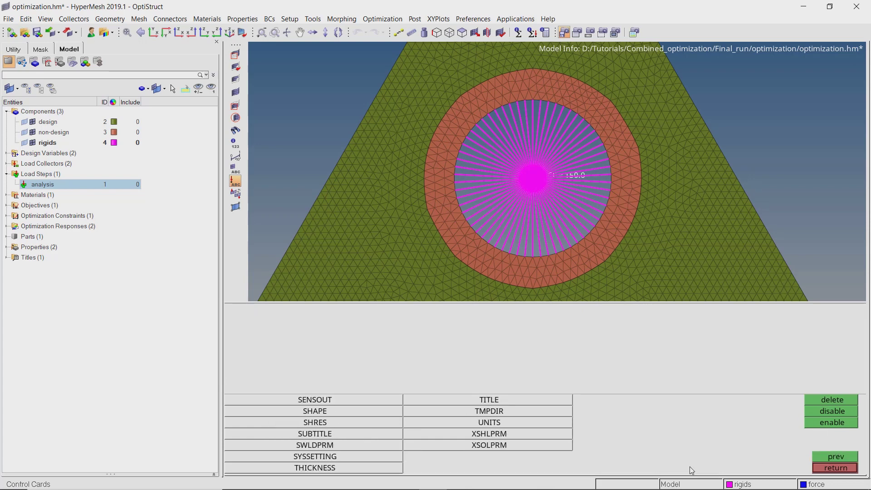
{"action": "left_click", "coordinate": [317, 411]}
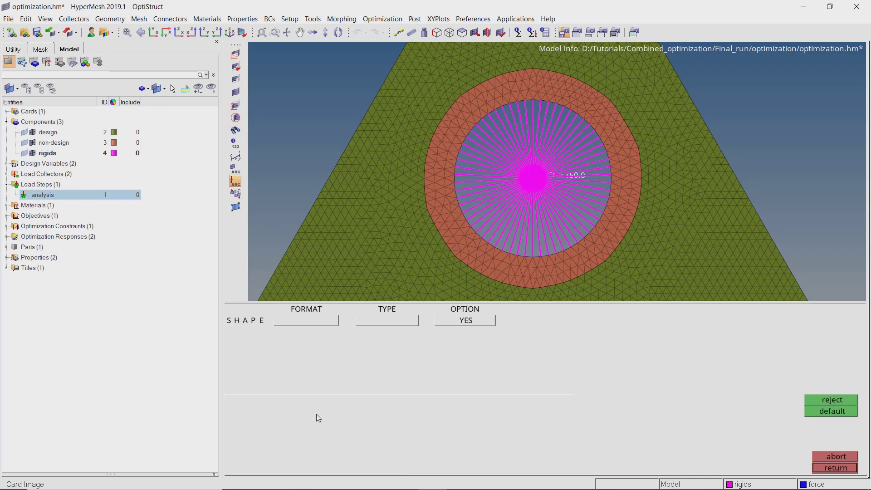
{"action": "left_click", "coordinate": [387, 322]}
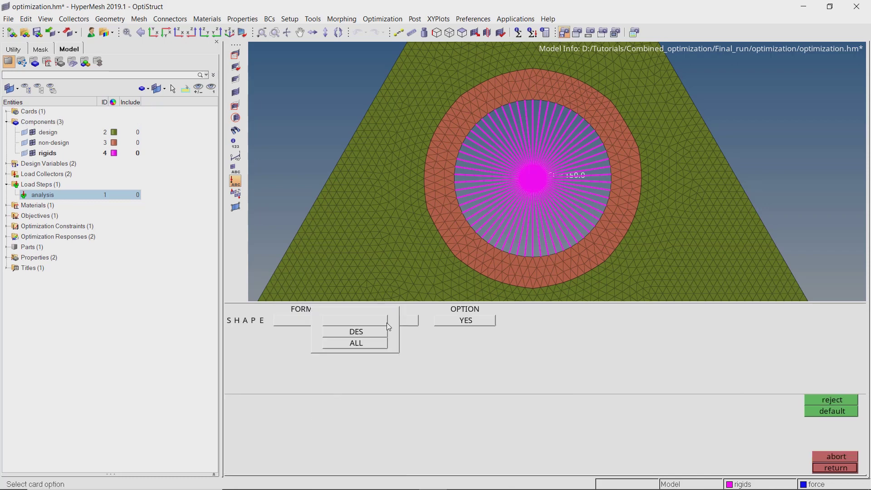
{"action": "left_click", "coordinate": [356, 343]}
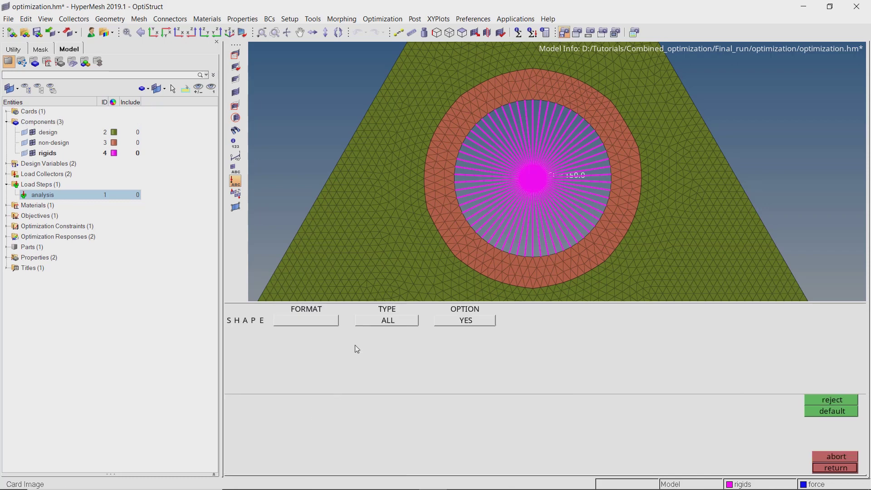
{"action": "left_click", "coordinate": [320, 327]}
{"action": "left_click", "coordinate": [275, 344]}
{"action": "key", "text": "Escape"}
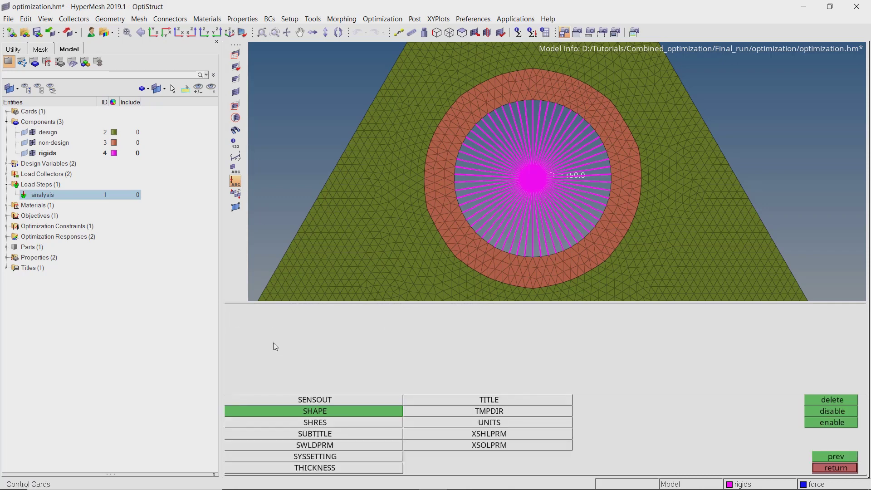
{"action": "key", "text": "Escape"}
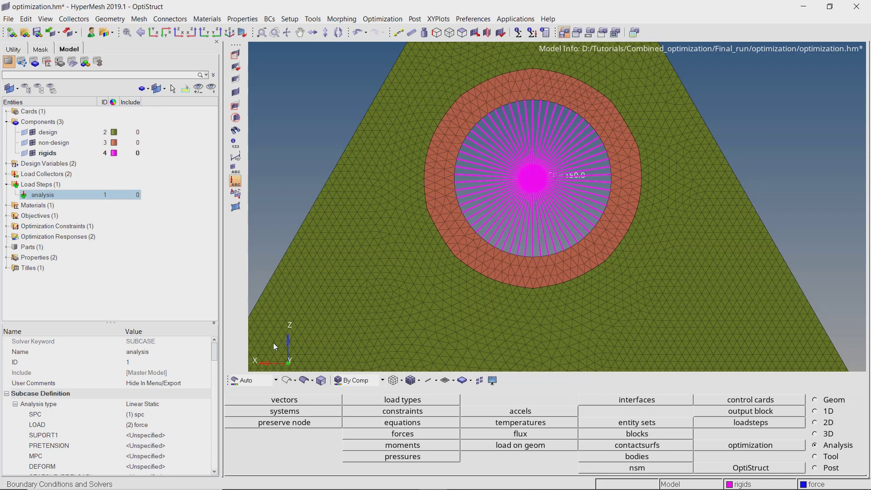
Step: Save optimization.hm and switch the OptiStruct run option from analysis to optimization
{"action": "left_click", "coordinate": [9, 18]}
{"action": "left_click", "coordinate": [19, 57]}
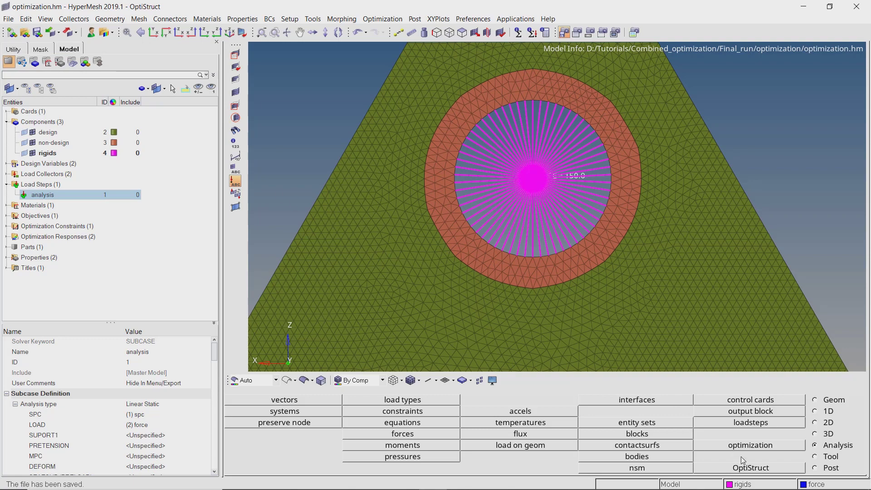
{"action": "left_click", "coordinate": [752, 469]}
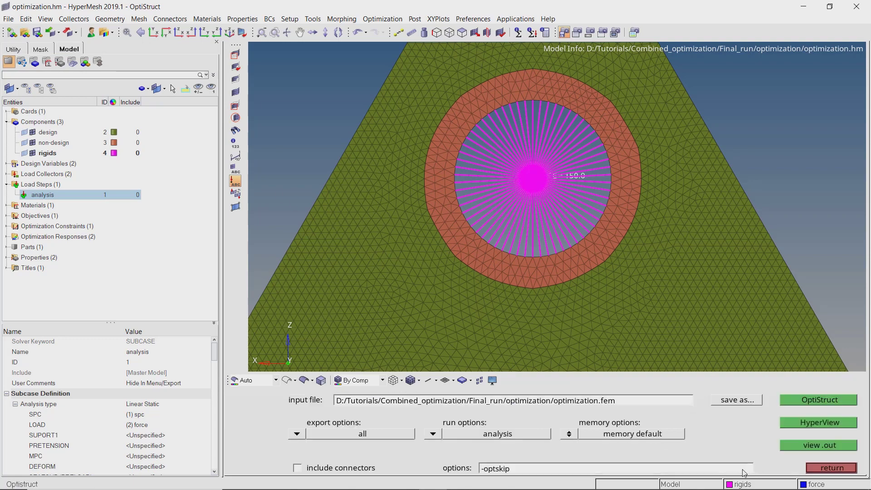
{"action": "left_click", "coordinate": [433, 435]}
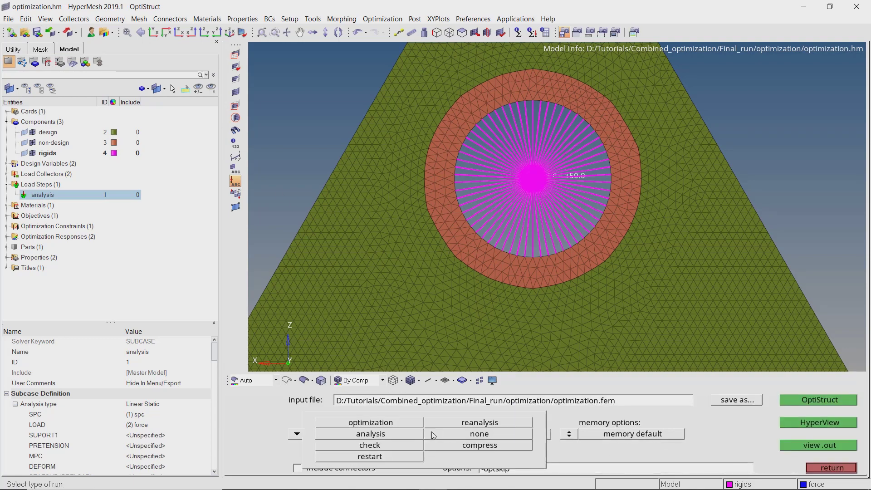
{"action": "left_click", "coordinate": [416, 424]}
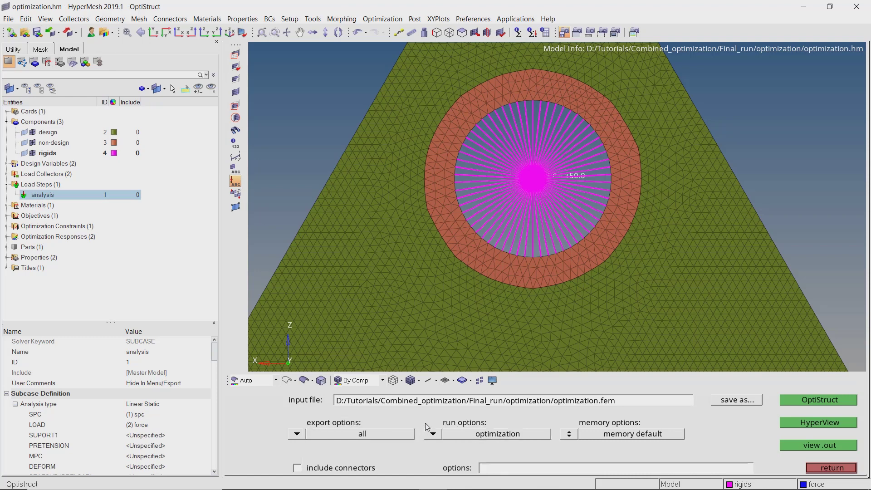
Step: Export and solve the bracket model as an OptiStruct optimization run
{"action": "left_click", "coordinate": [816, 399]}
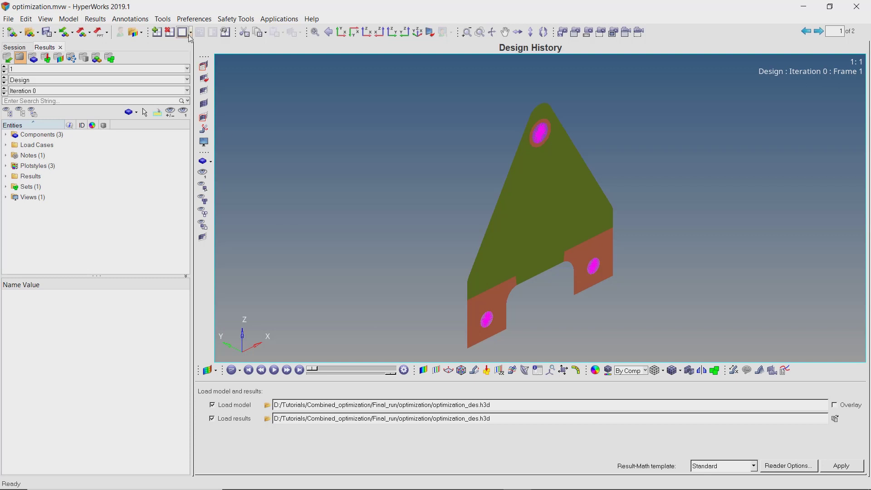
Step: Load optimization_s1.h3d into a second side-by-side window and sync both views
{"action": "left_click", "coordinate": [191, 32]}
{"action": "left_click", "coordinate": [224, 47]}
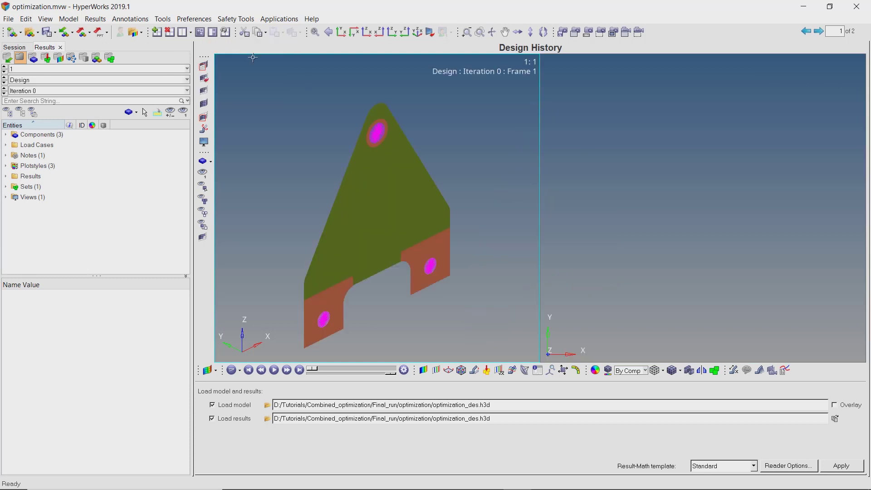
{"action": "left_click", "coordinate": [593, 186]}
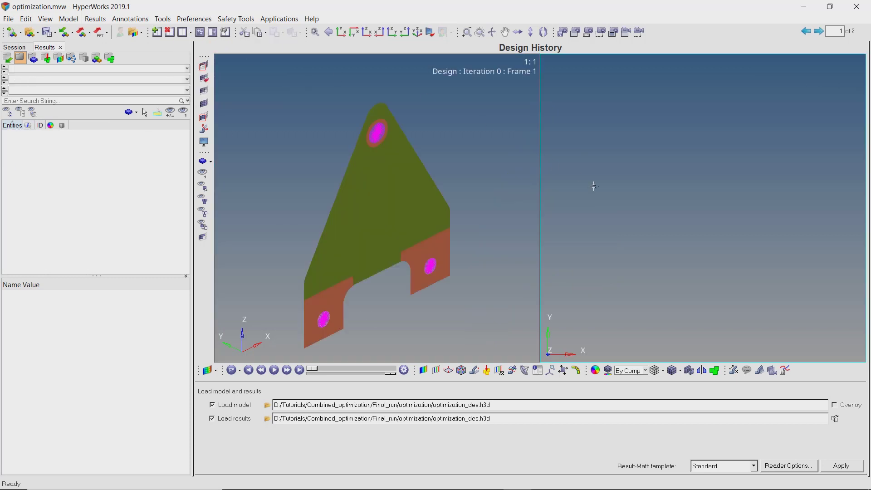
{"action": "left_click", "coordinate": [267, 404]}
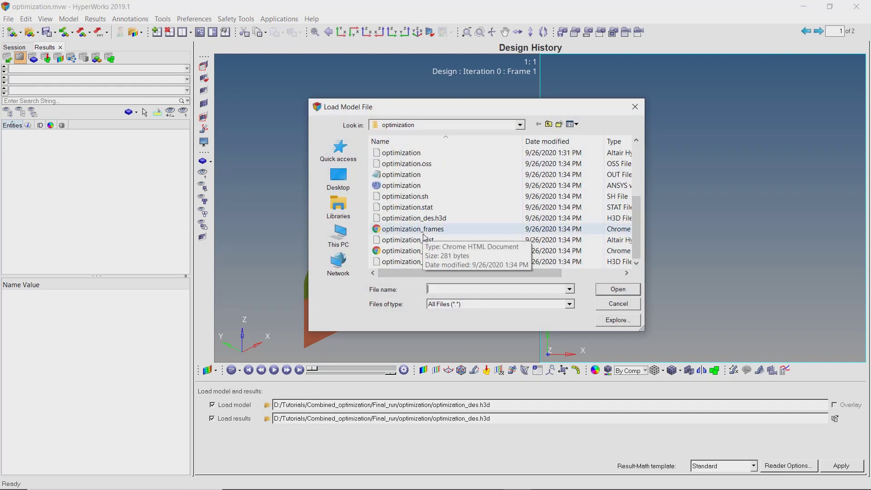
{"action": "left_click", "coordinate": [538, 262]}
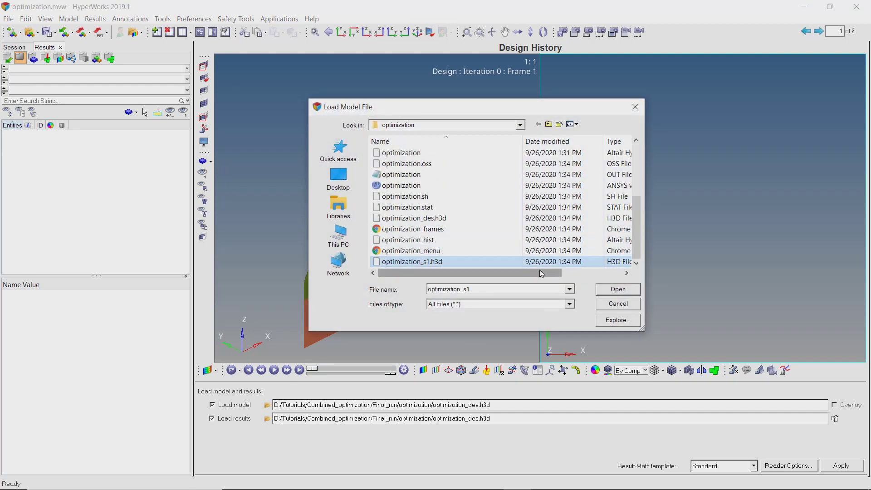
{"action": "left_click", "coordinate": [622, 292]}
{"action": "left_click", "coordinate": [840, 467]}
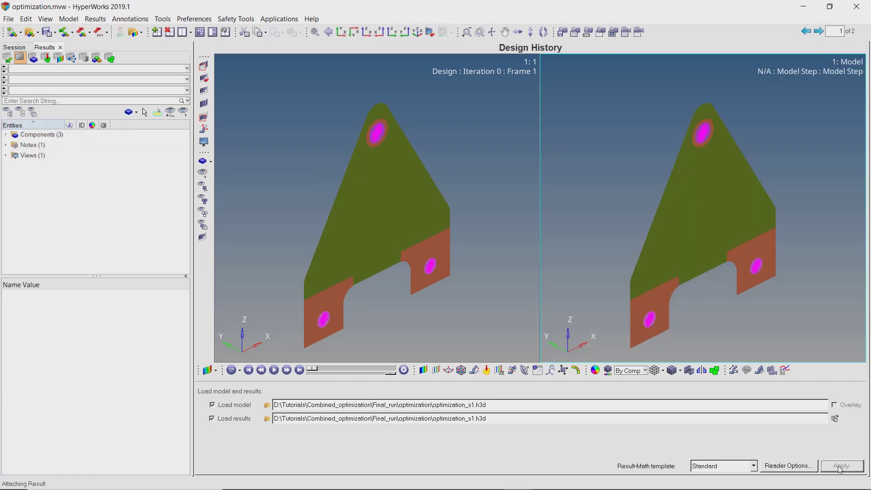
{"action": "left_click", "coordinate": [225, 33]}
{"action": "left_click", "coordinate": [288, 98]}
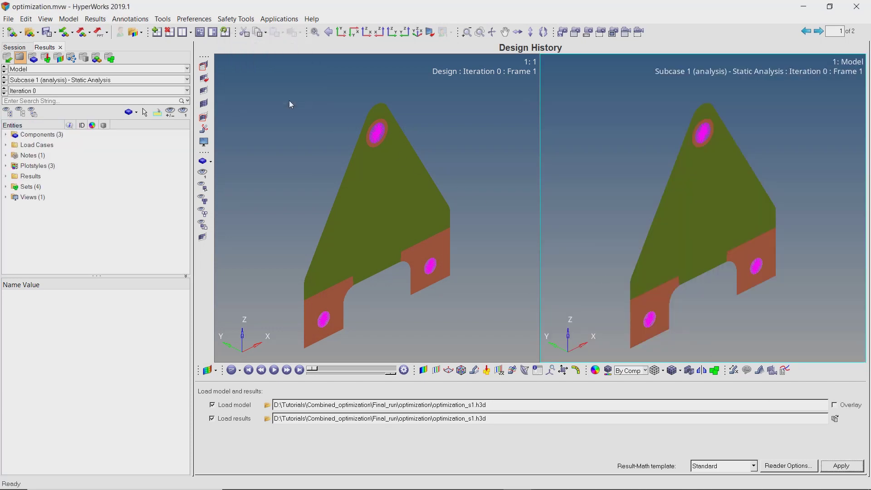
Step: Hide the rigids component in both the right and left bracket views
{"action": "left_click", "coordinate": [6, 134]}
{"action": "left_click", "coordinate": [23, 166]}
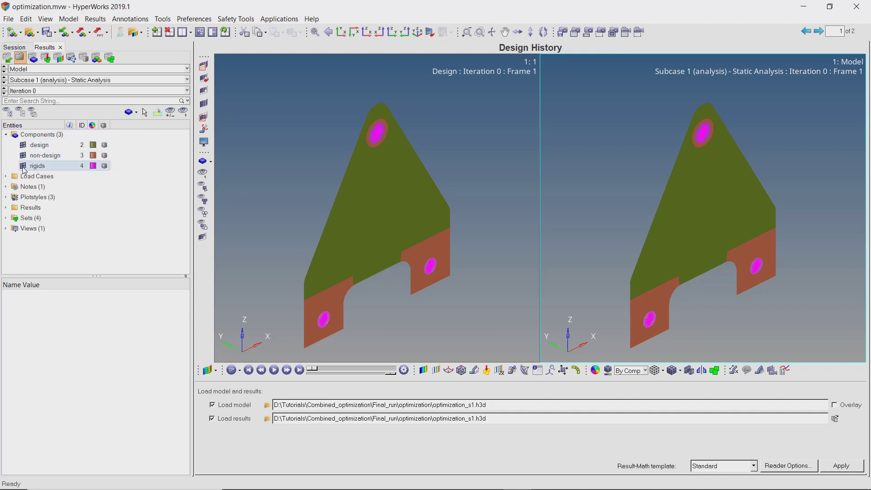
{"action": "left_click", "coordinate": [5, 135]}
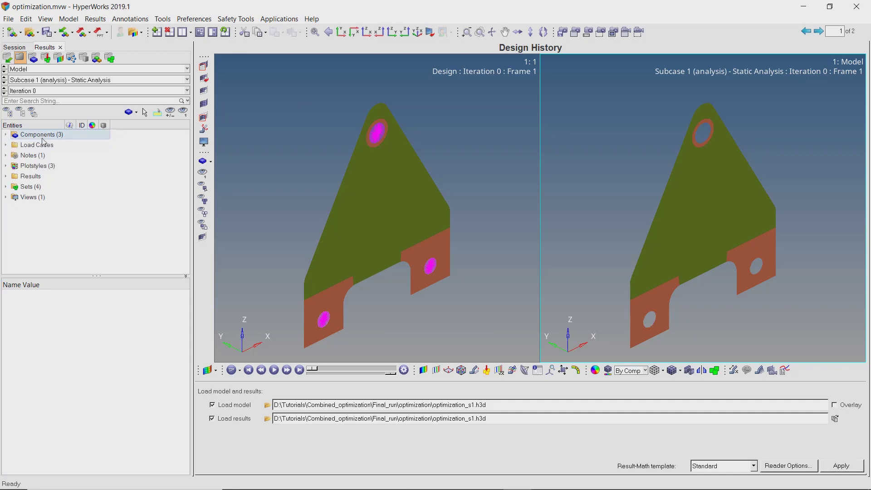
{"action": "left_click", "coordinate": [256, 164]}
{"action": "left_click", "coordinate": [5, 135]}
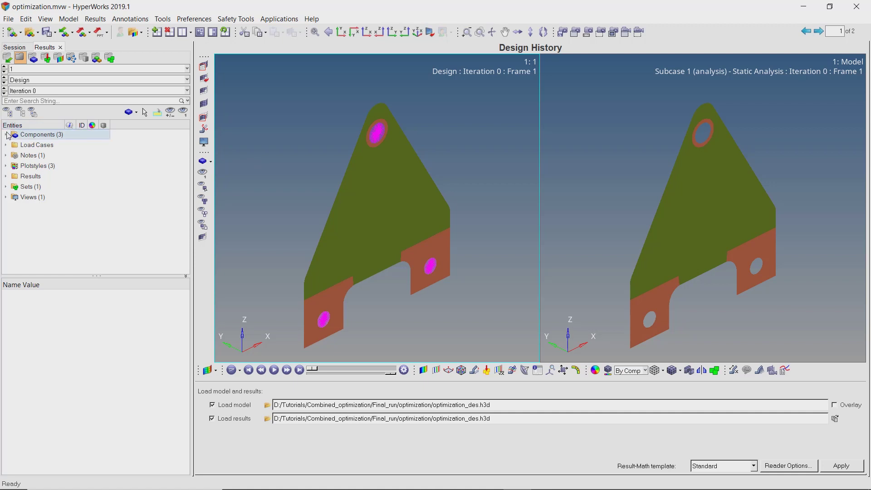
{"action": "left_click", "coordinate": [23, 166]}
{"action": "left_click", "coordinate": [6, 135]}
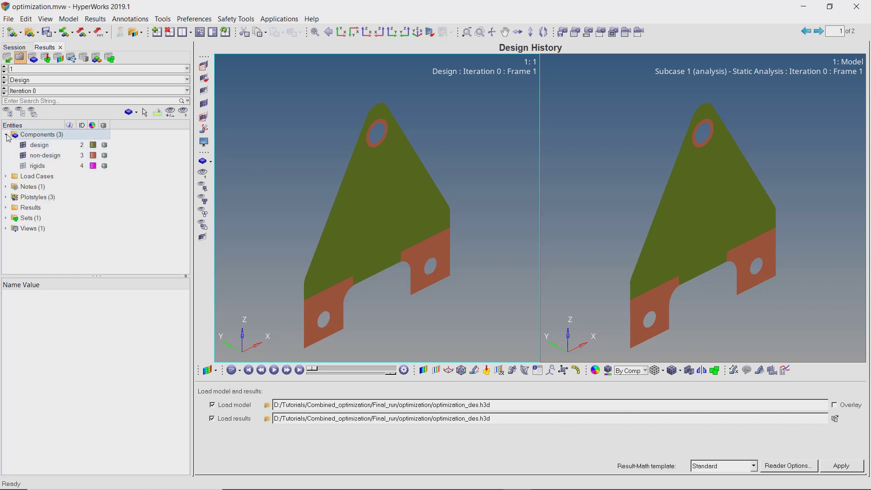
Step: Plot a Shape Change contour on the left bracket with a fixed-format legend
{"action": "left_click_drag", "start_coordinate": [432, 202], "coordinate": [416, 188], "text": "ctrl"}
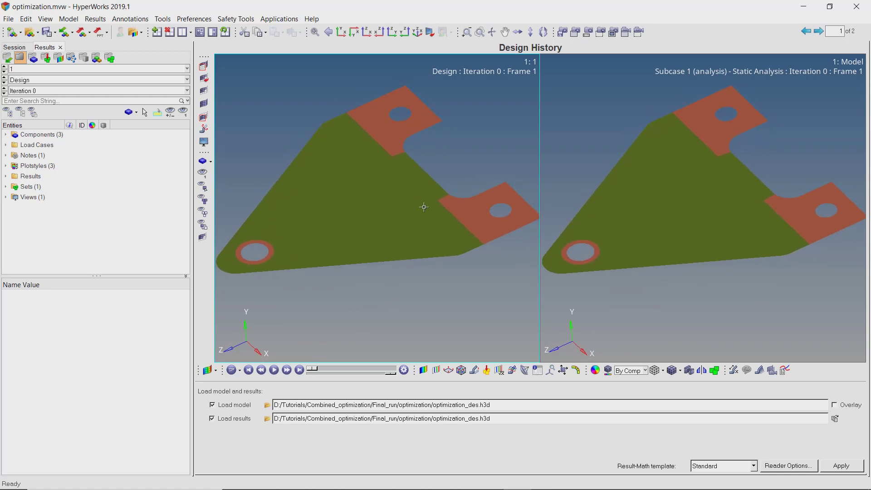
{"action": "left_click", "coordinate": [426, 370]}
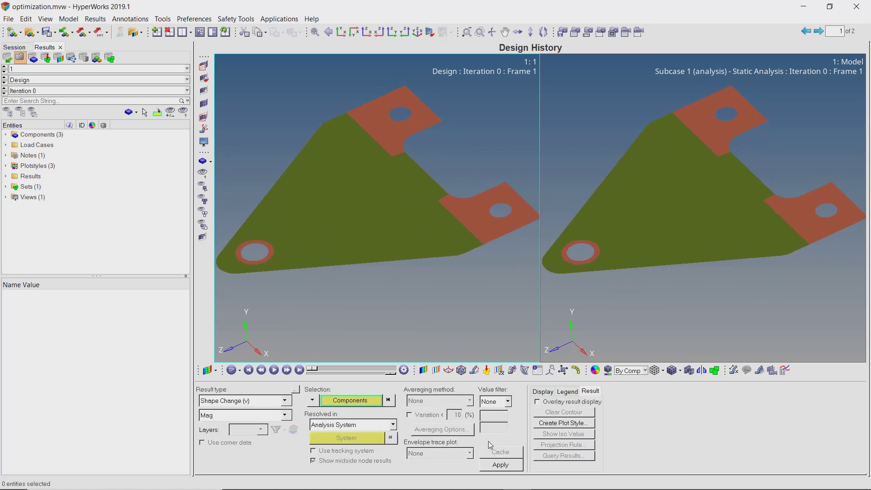
{"action": "left_click", "coordinate": [501, 465]}
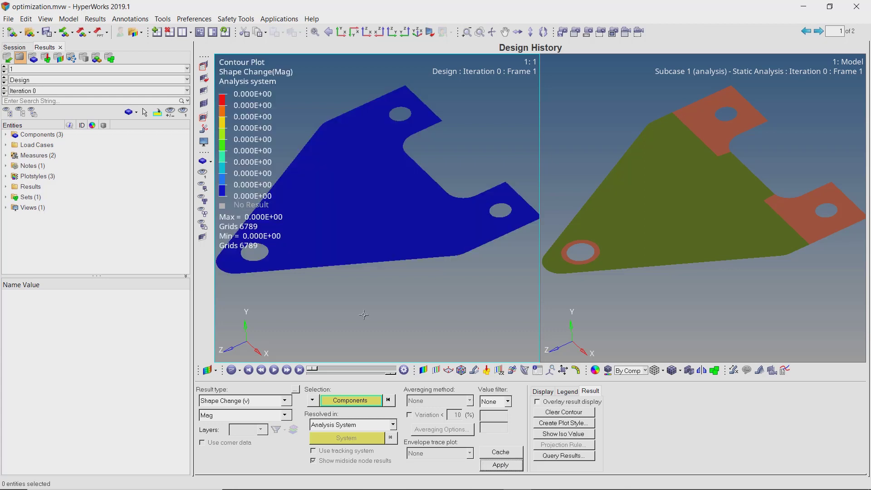
{"action": "right_click", "coordinate": [246, 122]}
{"action": "mouse_move", "coordinate": [277, 148]}
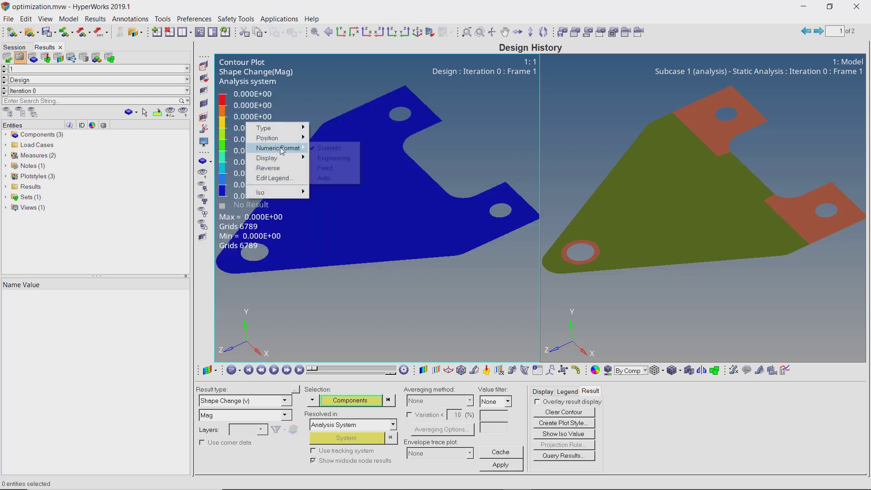
{"action": "left_click", "coordinate": [323, 167]}
{"action": "right_click_drag", "start_coordinate": [328, 169], "coordinate": [342, 181], "text": "ctrl"}
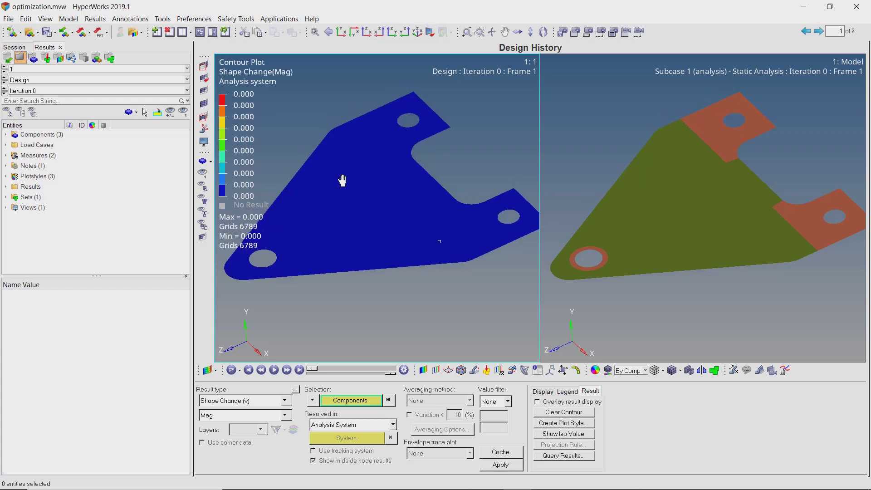
Step: Plot a Displacement contour on the right bracket with a fixed-format legend
{"action": "left_click", "coordinate": [629, 248]}
{"action": "left_click", "coordinate": [500, 465]}
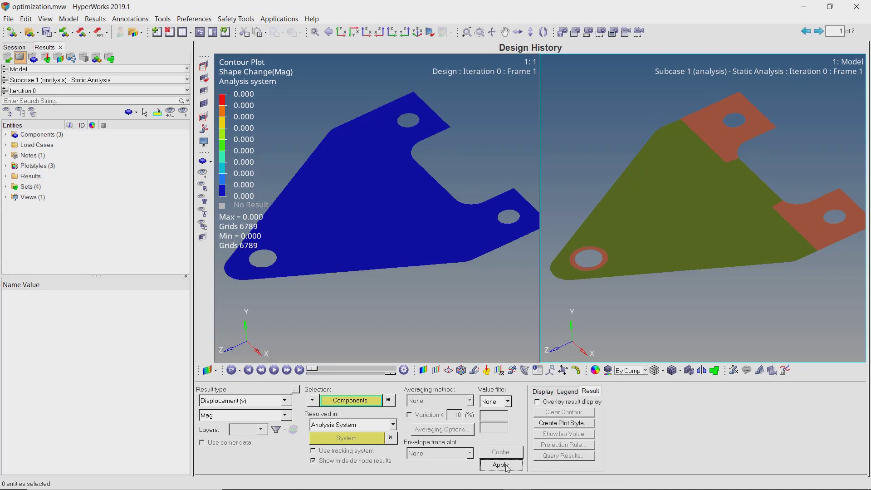
{"action": "right_click", "coordinate": [580, 121]}
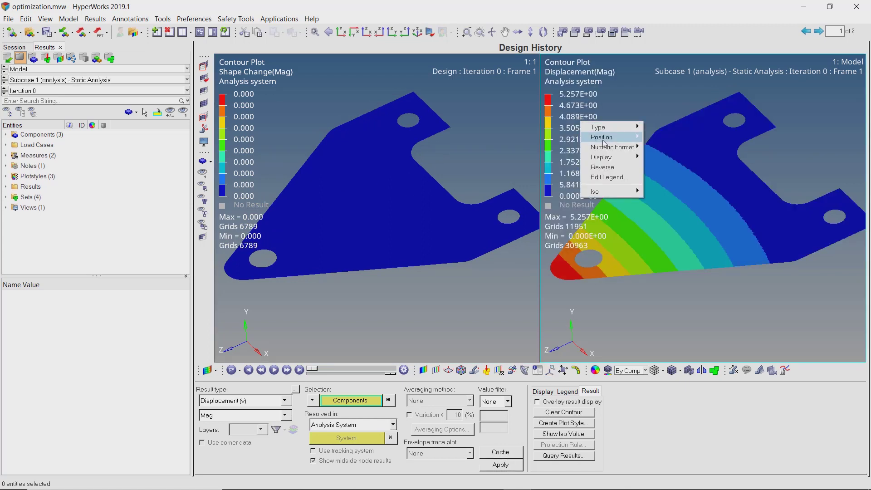
{"action": "mouse_move", "coordinate": [612, 147]}
{"action": "left_click", "coordinate": [660, 167]}
{"action": "left_click_drag", "start_coordinate": [665, 181], "coordinate": [679, 216], "text": "ctrl"}
Step: Advance the results to Iteration 29 and refresh the right bracket's displacement contour
{"action": "left_click", "coordinate": [466, 240]}
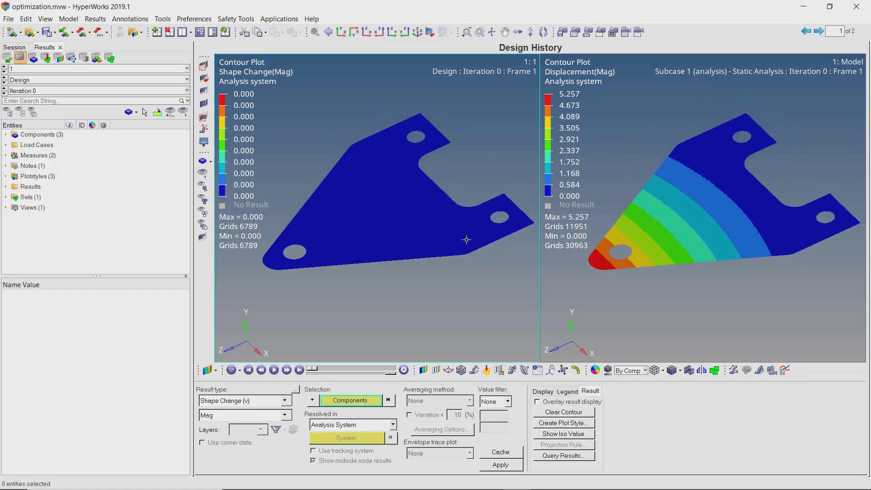
{"action": "left_click", "coordinate": [182, 91]}
{"action": "scroll", "coordinate": [171, 123], "scroll_direction": "down", "scroll_amount": 7}
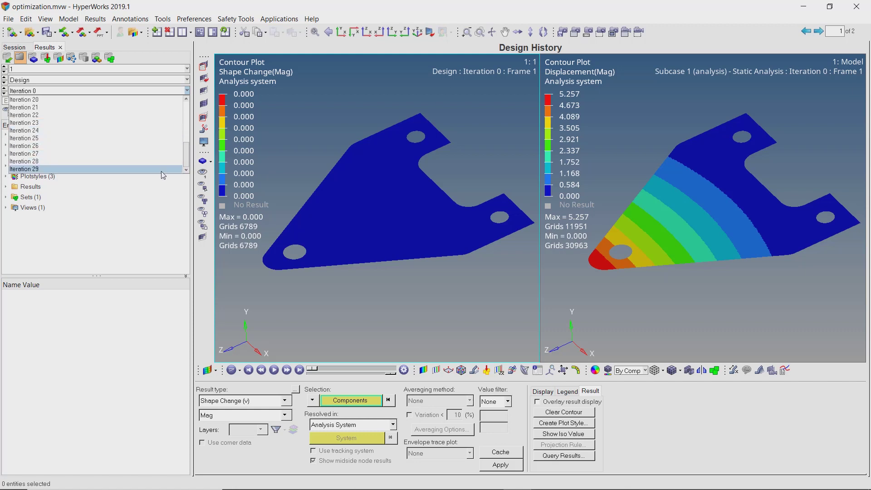
{"action": "left_click", "coordinate": [163, 169]}
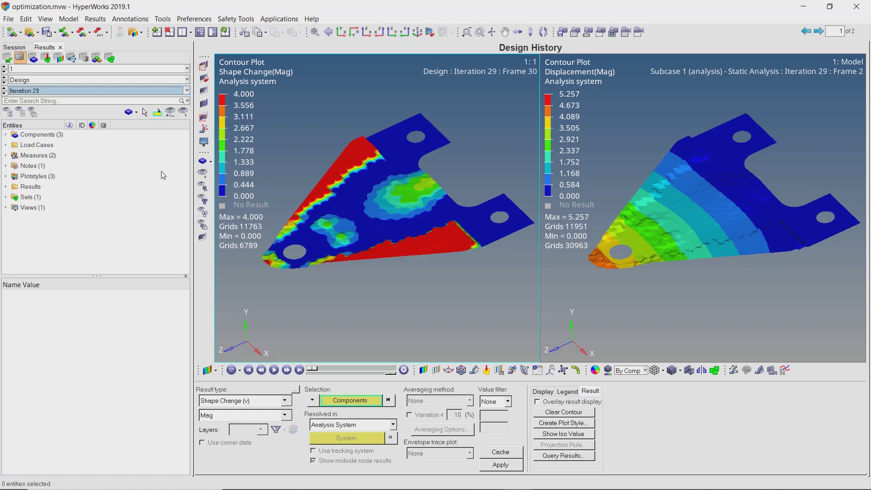
{"action": "left_click", "coordinate": [664, 313]}
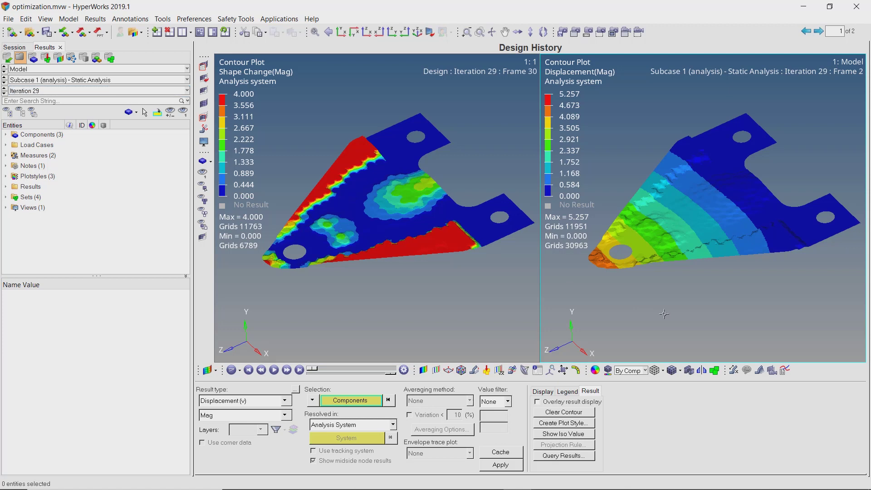
{"action": "left_click", "coordinate": [504, 466]}
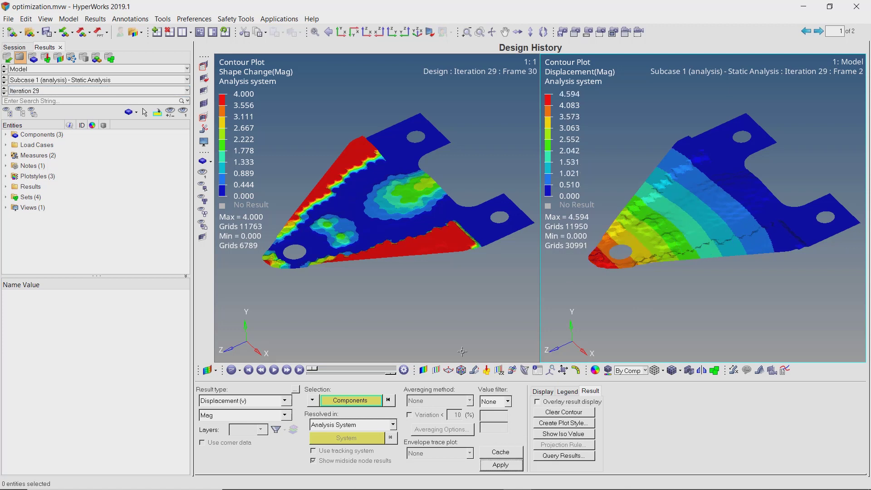
Step: Contour the left bracket with Element Densities using Simple averaging
{"action": "left_click", "coordinate": [450, 325]}
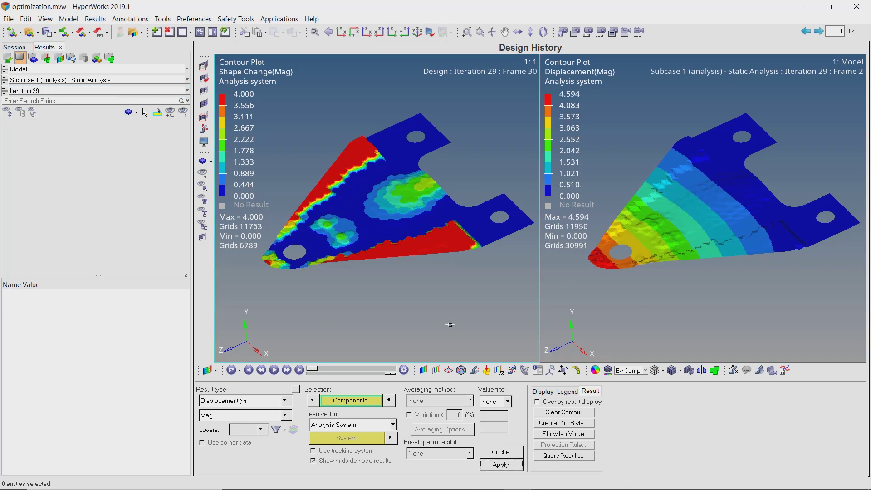
{"action": "left_click", "coordinate": [285, 401]}
{"action": "left_click", "coordinate": [286, 419]}
{"action": "left_click", "coordinate": [415, 403]}
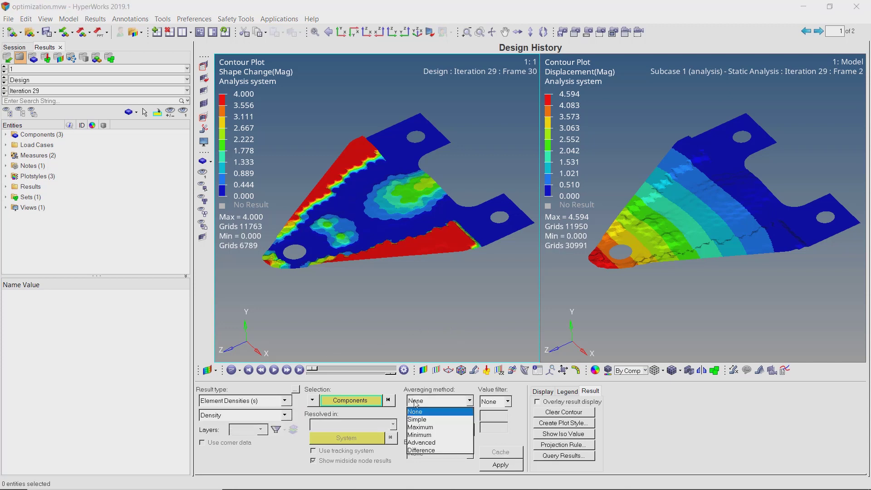
{"action": "left_click", "coordinate": [416, 420]}
{"action": "left_click", "coordinate": [495, 465]}
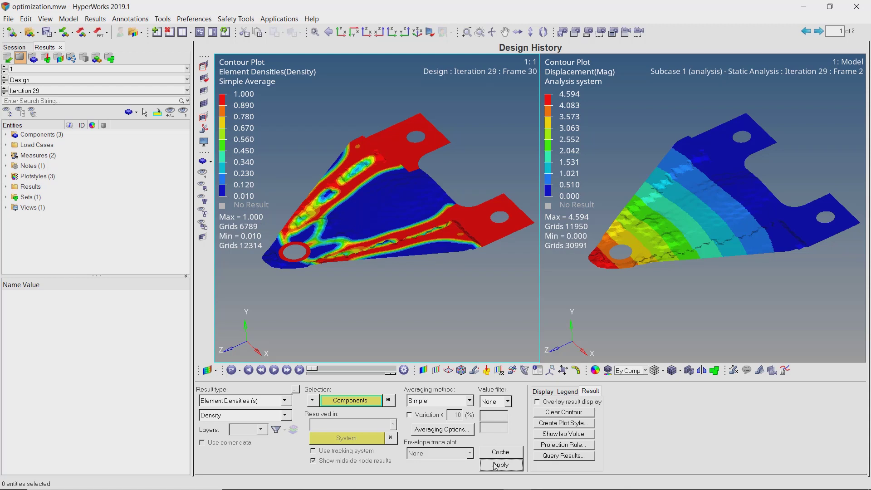
Step: Apply an Element Densities iso value with Simple averaging, hiding elements below 0.505
{"action": "left_click", "coordinate": [436, 370]}
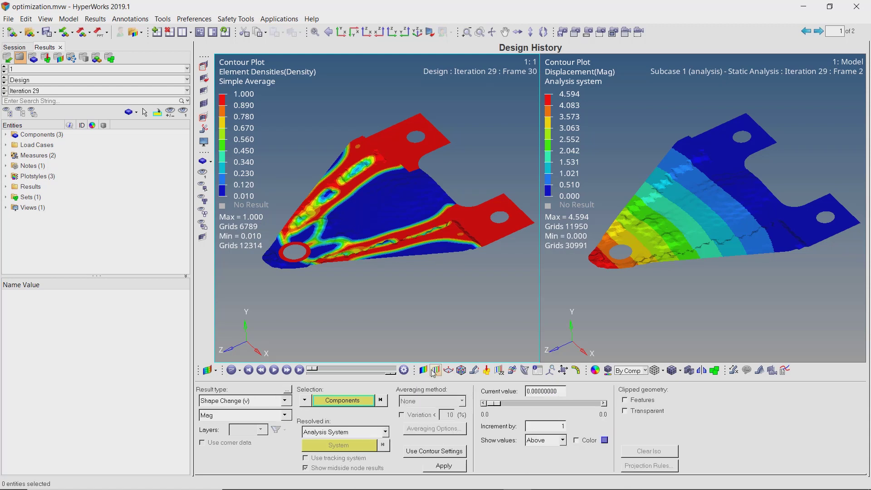
{"action": "left_click", "coordinate": [285, 401]}
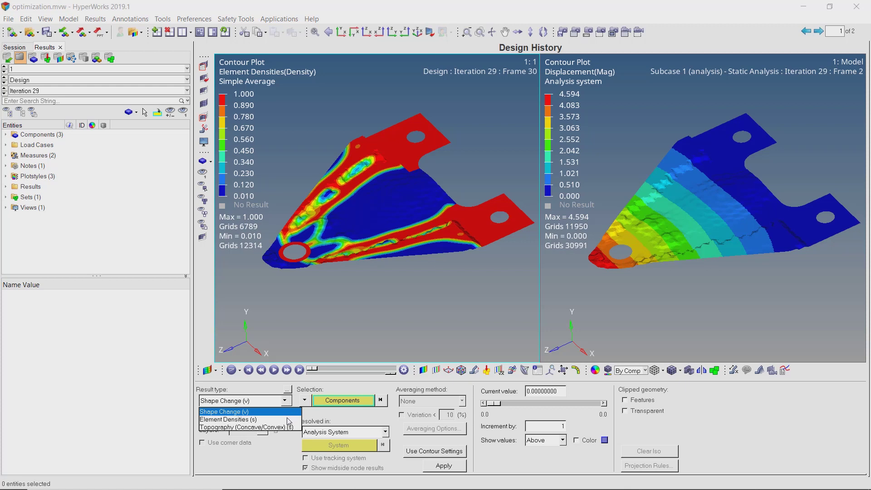
{"action": "left_click", "coordinate": [289, 420]}
{"action": "left_click", "coordinate": [413, 402]}
{"action": "left_click", "coordinate": [411, 418]}
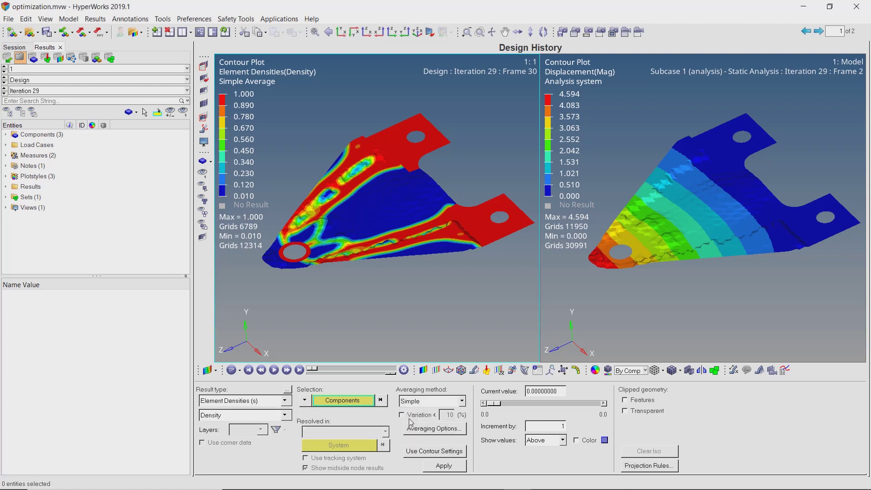
{"action": "left_click", "coordinate": [446, 467]}
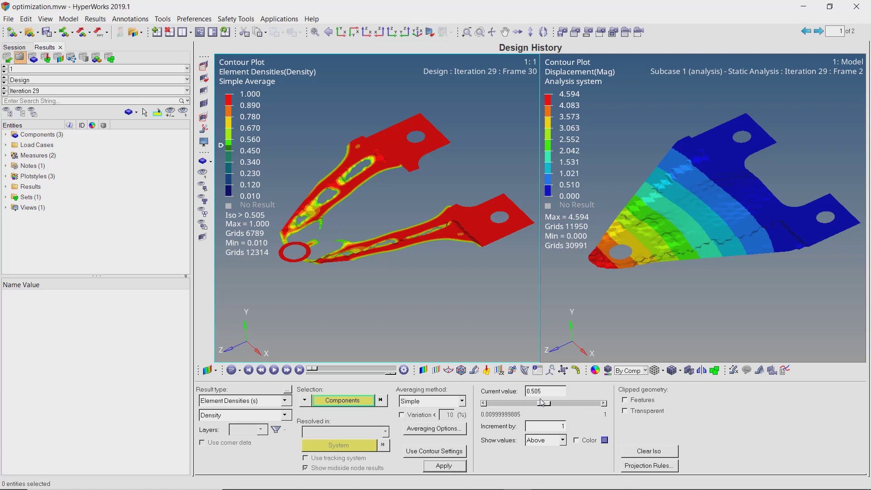
Step: Maximize the density view and lower the iso threshold to 0.046
{"action": "left_click_drag", "start_coordinate": [439, 241], "coordinate": [445, 268], "text": "ctrl"}
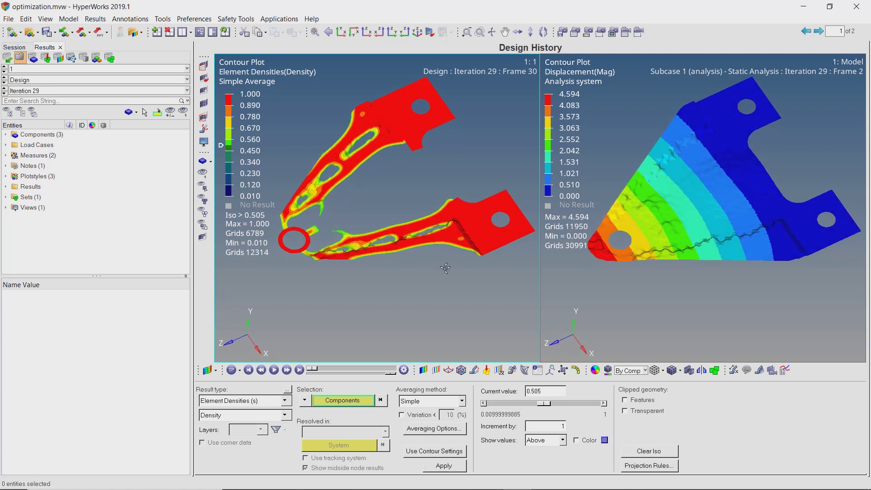
{"action": "left_click", "coordinate": [200, 32]}
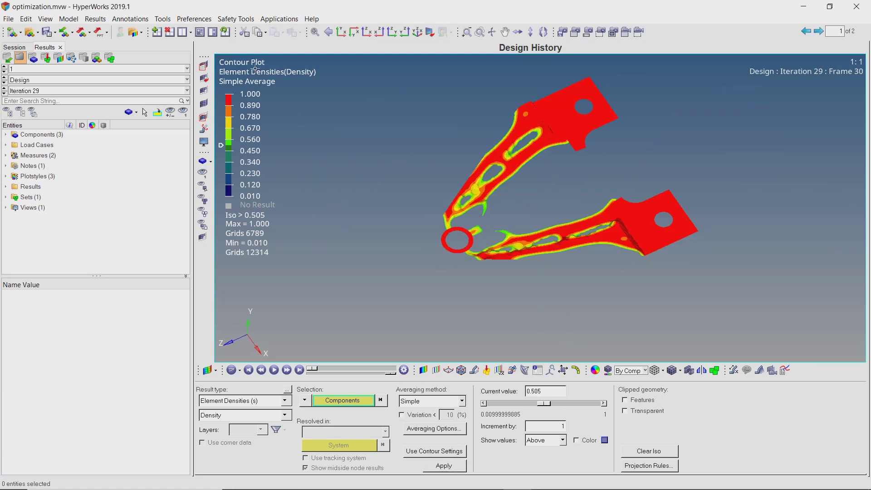
{"action": "right_click_drag", "start_coordinate": [584, 199], "coordinate": [573, 221], "text": "ctrl"}
{"action": "scroll", "coordinate": [573, 221], "scroll_direction": "up", "scroll_amount": 2}
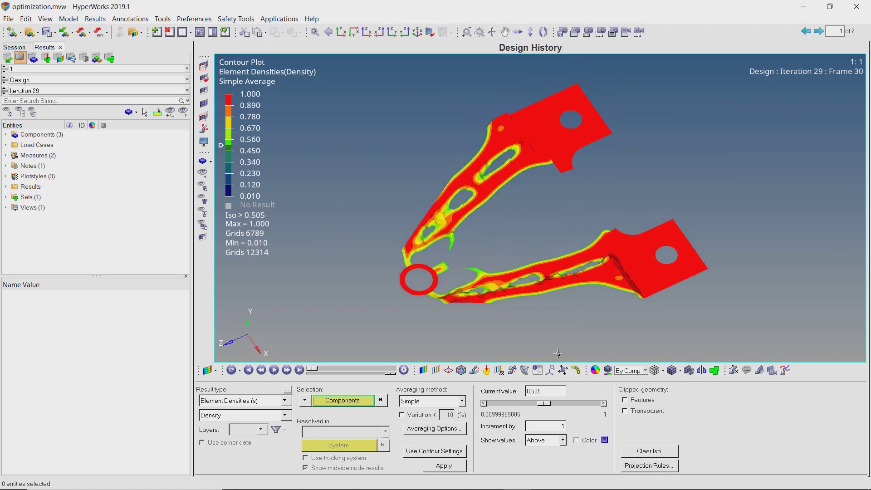
{"action": "left_click_drag", "start_coordinate": [547, 405], "coordinate": [527, 406]}
{"action": "left_click_drag", "start_coordinate": [579, 252], "coordinate": [607, 253], "text": "ctrl"}
{"action": "left_click_drag", "start_coordinate": [525, 404], "coordinate": [495, 408]}
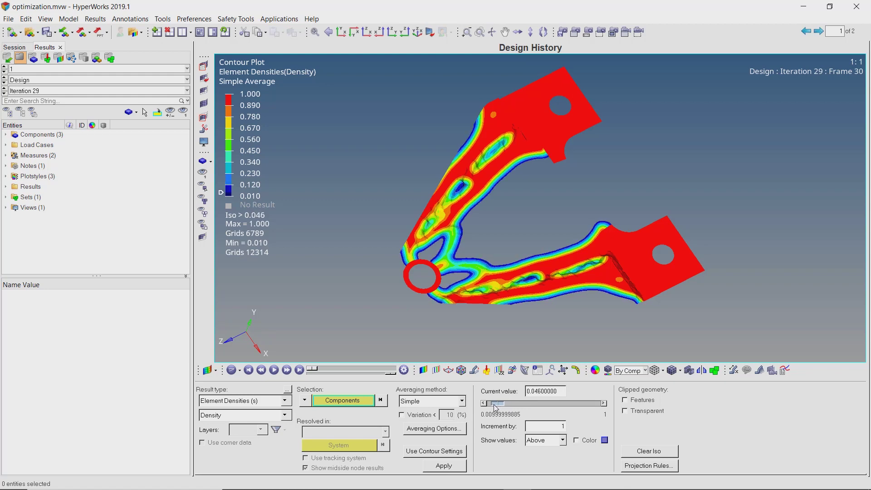